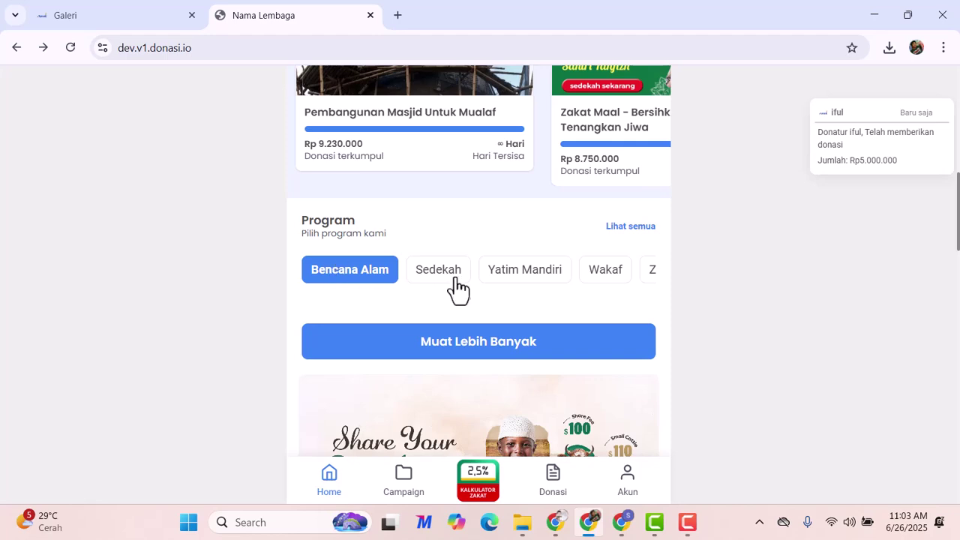
- Review the donation homepage's program, partner, latest campaign and gallery sections, switching the education area among Pendidikan, Keuangan and Keagamaan
{"action": "scroll", "coordinate": [595, 251], "scroll_direction": "down", "scroll_amount": 2}
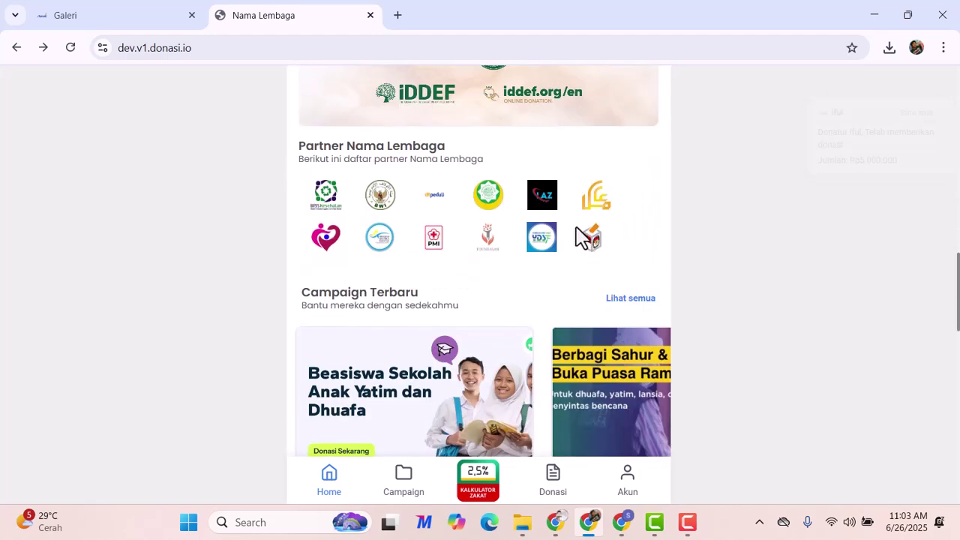
{"action": "scroll", "coordinate": [573, 226], "scroll_direction": "down", "scroll_amount": 4}
{"action": "scroll", "coordinate": [572, 220], "scroll_direction": "up", "scroll_amount": 2}
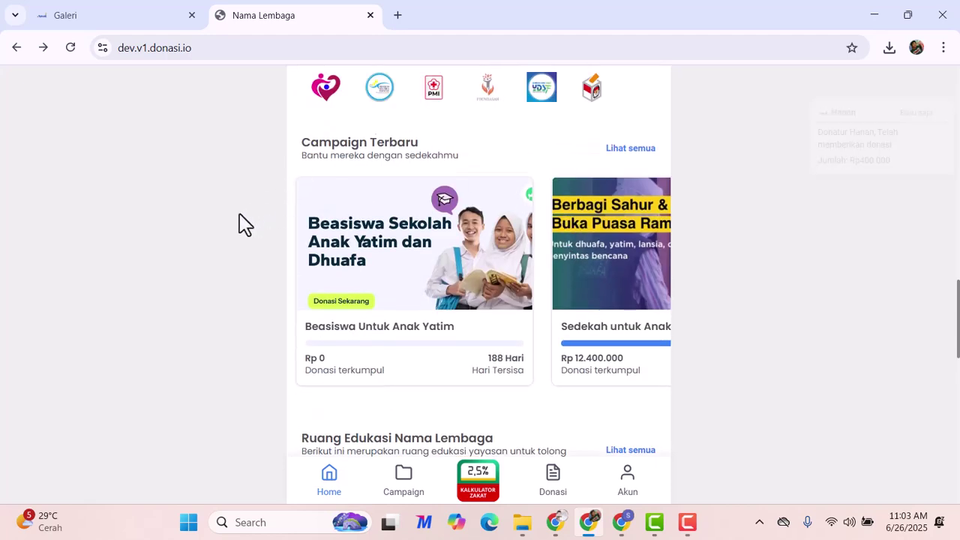
{"action": "scroll", "coordinate": [243, 224], "scroll_direction": "down", "scroll_amount": 3}
{"action": "scroll", "coordinate": [480, 195], "scroll_direction": "down", "scroll_amount": 2}
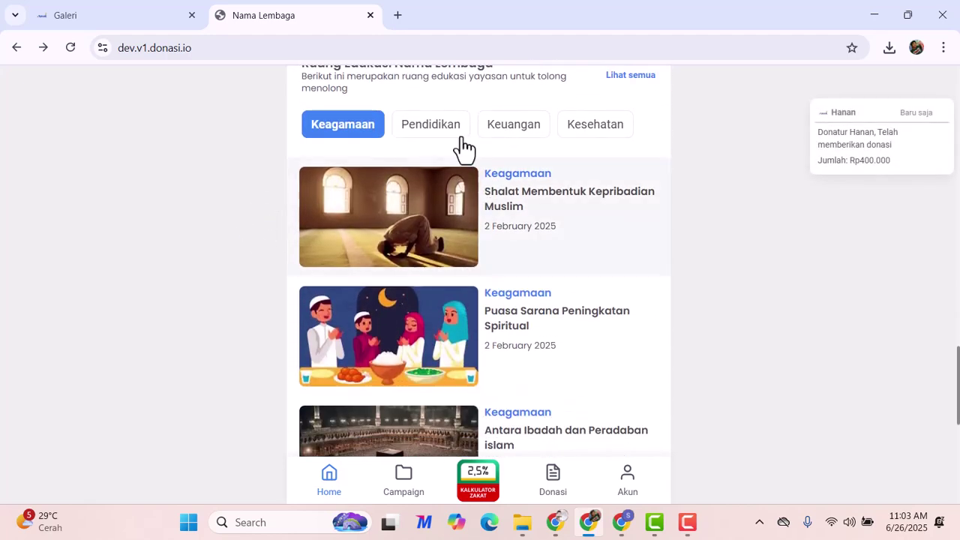
{"action": "left_click", "coordinate": [429, 129]}
{"action": "left_click", "coordinate": [519, 134]}
{"action": "left_click", "coordinate": [315, 137]}
{"action": "scroll", "coordinate": [450, 197], "scroll_direction": "down", "scroll_amount": 6}
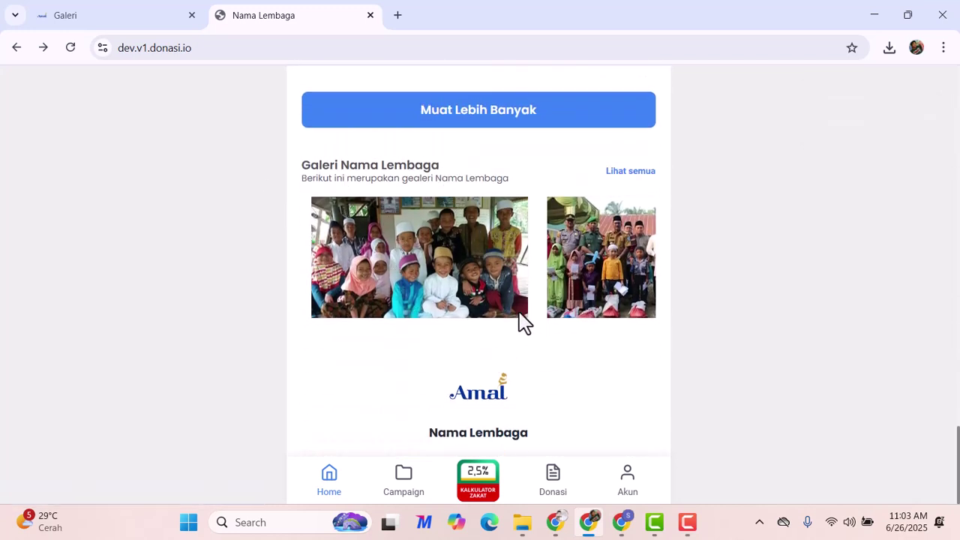
- Go to the admin site's Slider page under Web Utama to see the list of slider images
{"action": "left_click", "coordinate": [103, 15]}
{"action": "scroll", "coordinate": [143, 259], "scroll_direction": "down", "scroll_amount": 2}
{"action": "scroll", "coordinate": [140, 261], "scroll_direction": "down", "scroll_amount": 4}
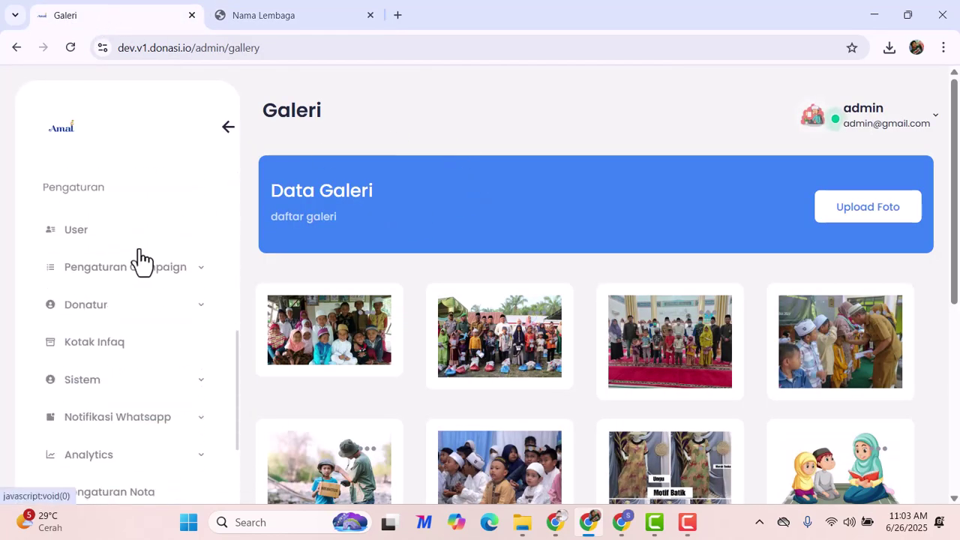
{"action": "scroll", "coordinate": [143, 270], "scroll_direction": "up", "scroll_amount": 2}
{"action": "left_click", "coordinate": [148, 313]}
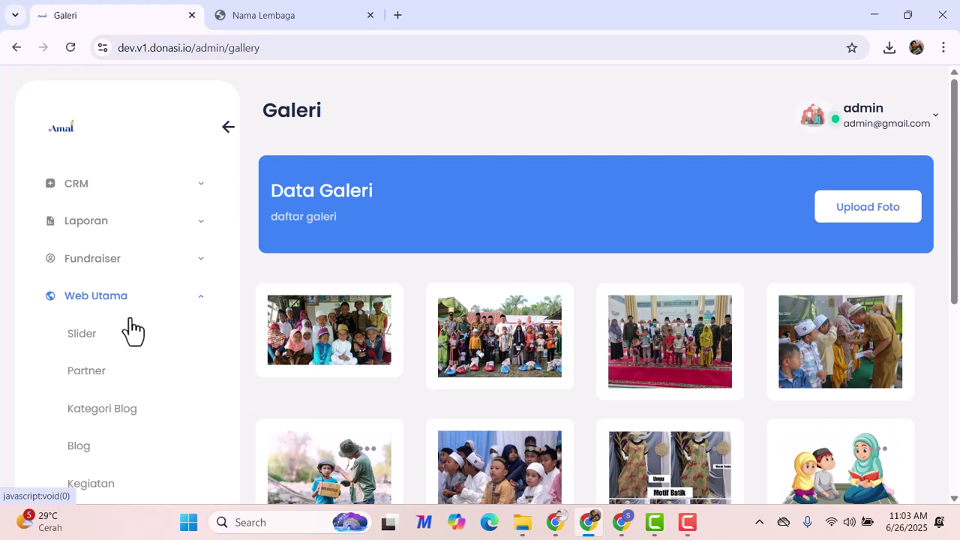
{"action": "left_click", "coordinate": [80, 339]}
{"action": "scroll", "coordinate": [435, 296], "scroll_direction": "down", "scroll_amount": 2}
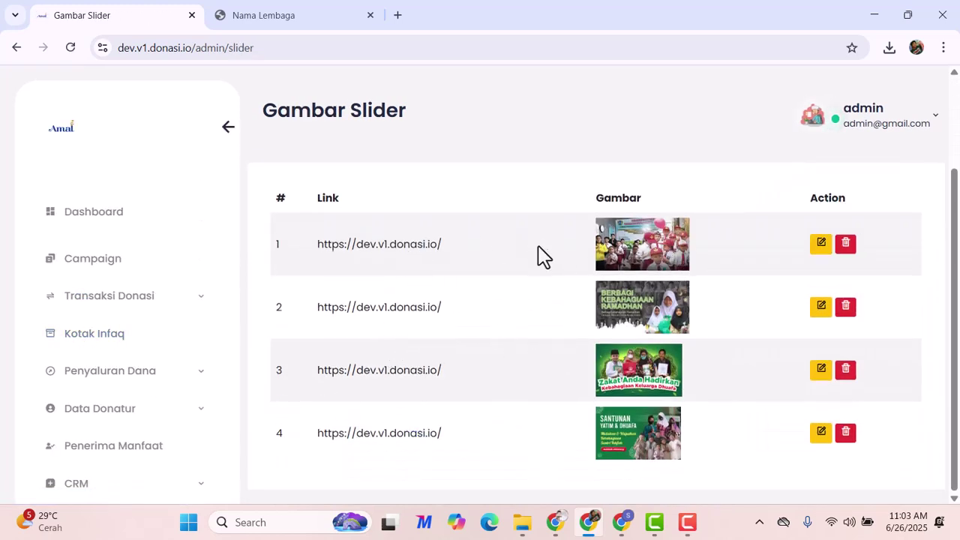
- View the edit form of the first slider image and return to the slider list without changes
{"action": "left_click", "coordinate": [821, 248]}
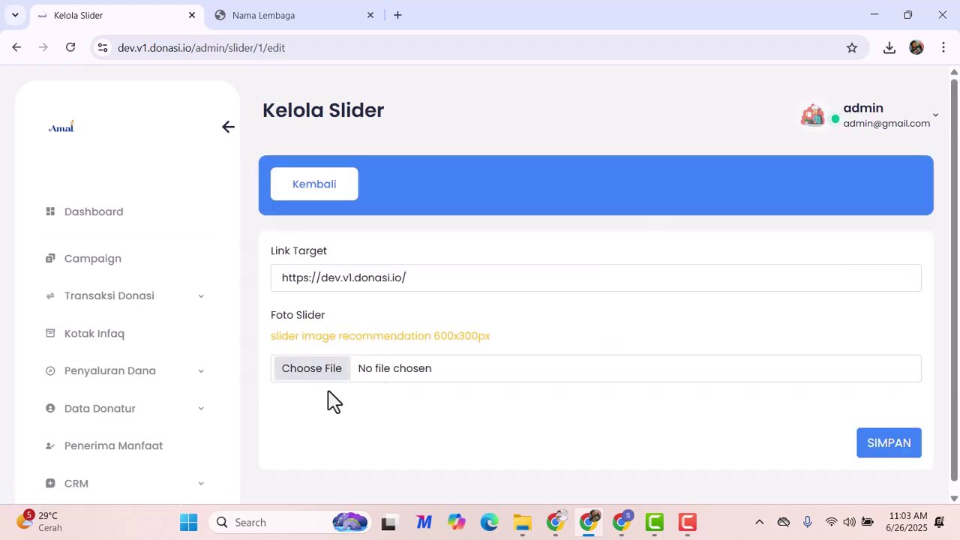
{"action": "left_click", "coordinate": [291, 191]}
{"action": "scroll", "coordinate": [773, 366], "scroll_direction": "down", "scroll_amount": 2}
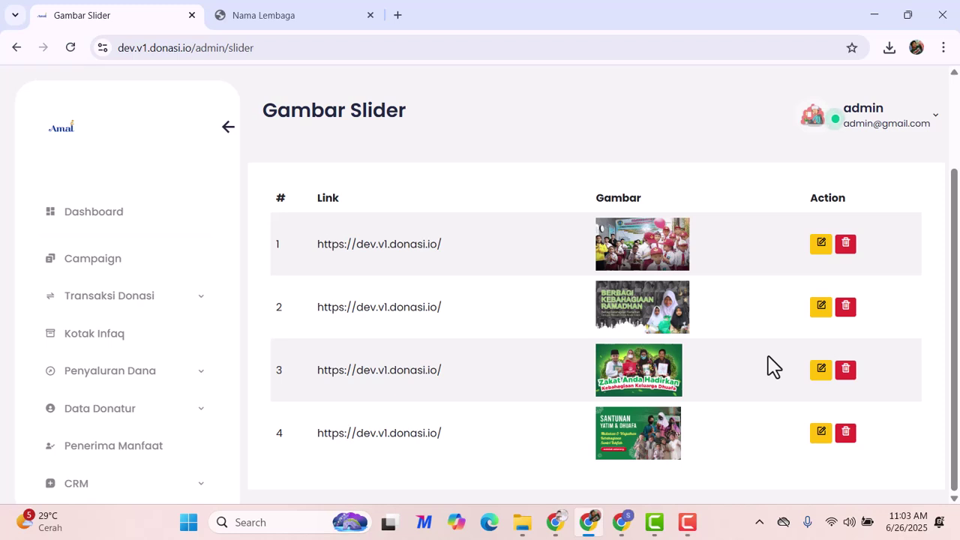
- Search Google Images for "bantuan untuk pendidikan" in a new browser tab
{"action": "left_click", "coordinate": [397, 15]}
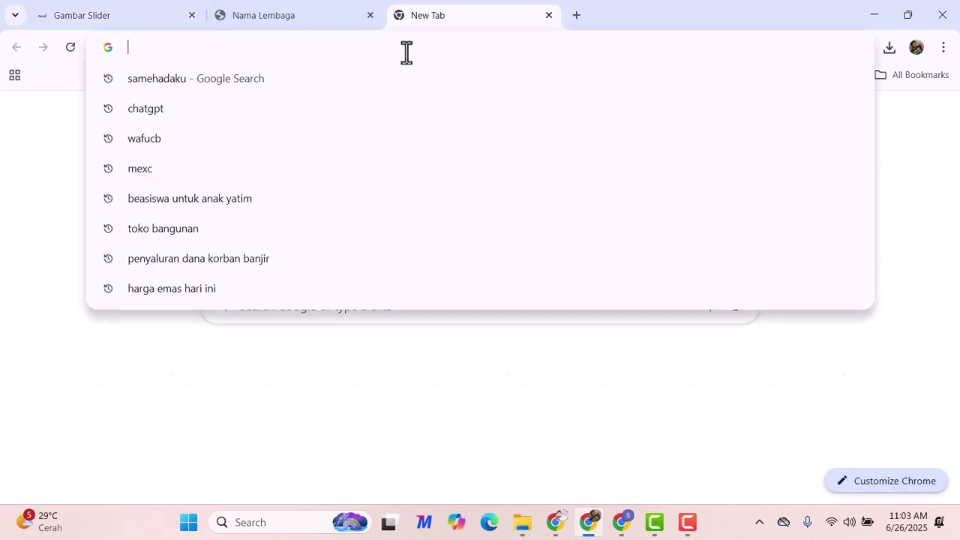
{"action": "type", "text": "bantua"}
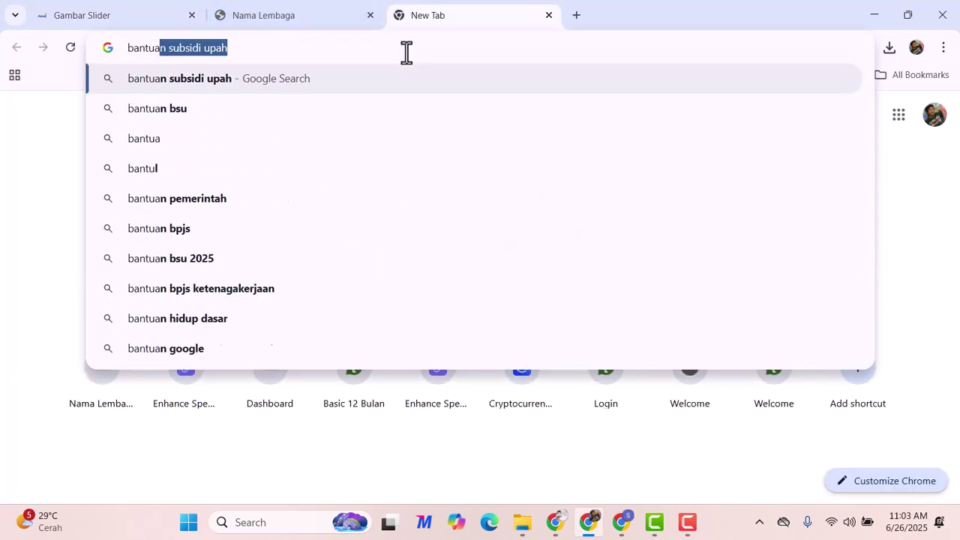
{"action": "type", "text": "n untuk pendidi"}
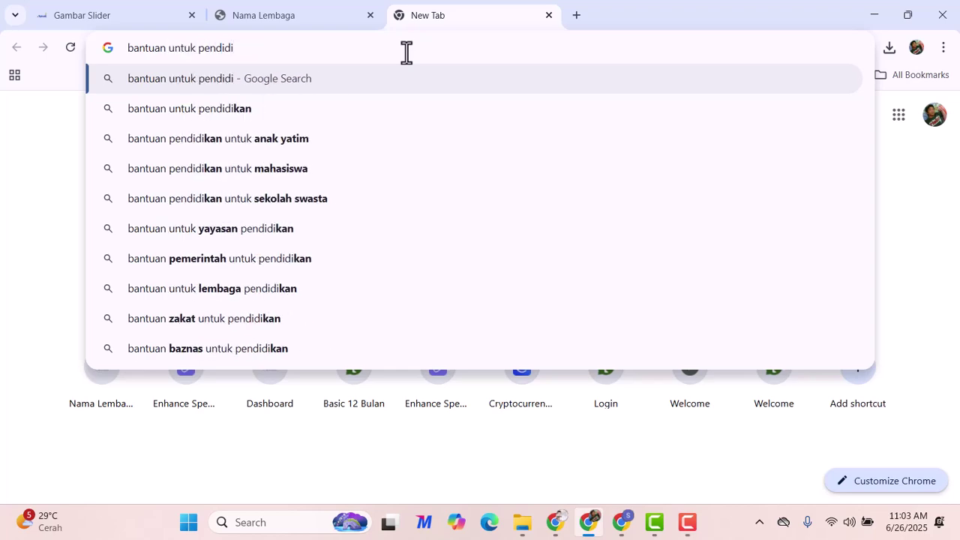
{"action": "key", "text": "Down"}
{"action": "key", "text": "Return"}
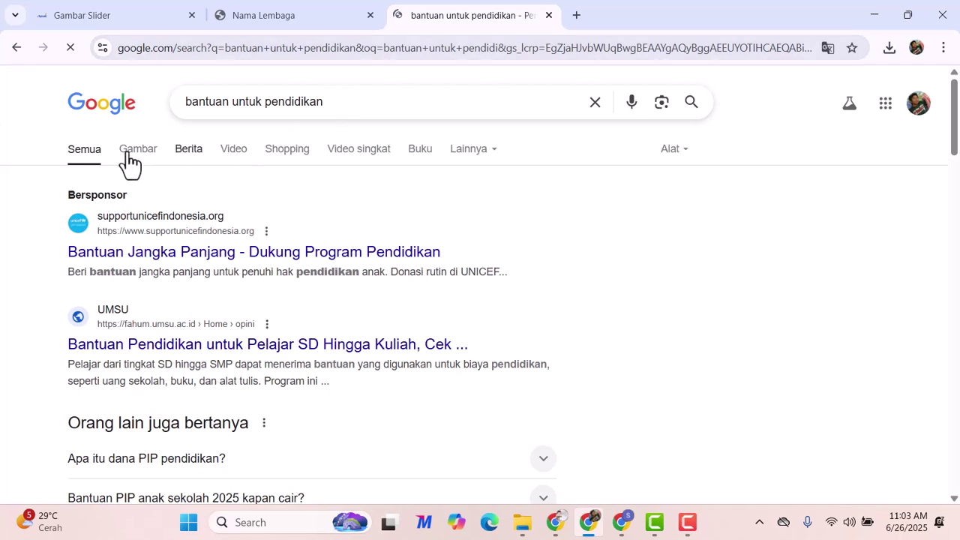
{"action": "left_click", "coordinate": [127, 154]}
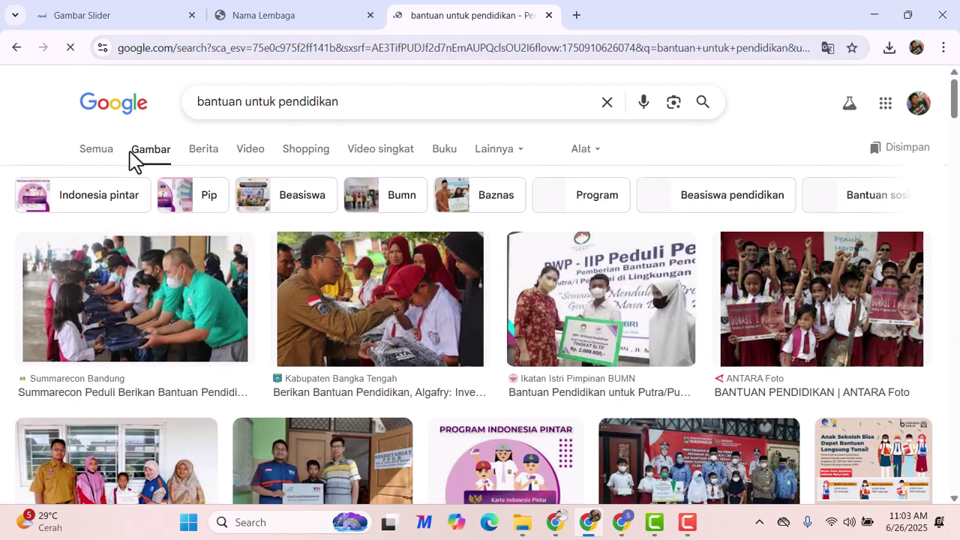
- Examine the ANTARA Foto and Harian Metro images and their related results for a suitable slider photo
{"action": "left_click", "coordinate": [821, 298]}
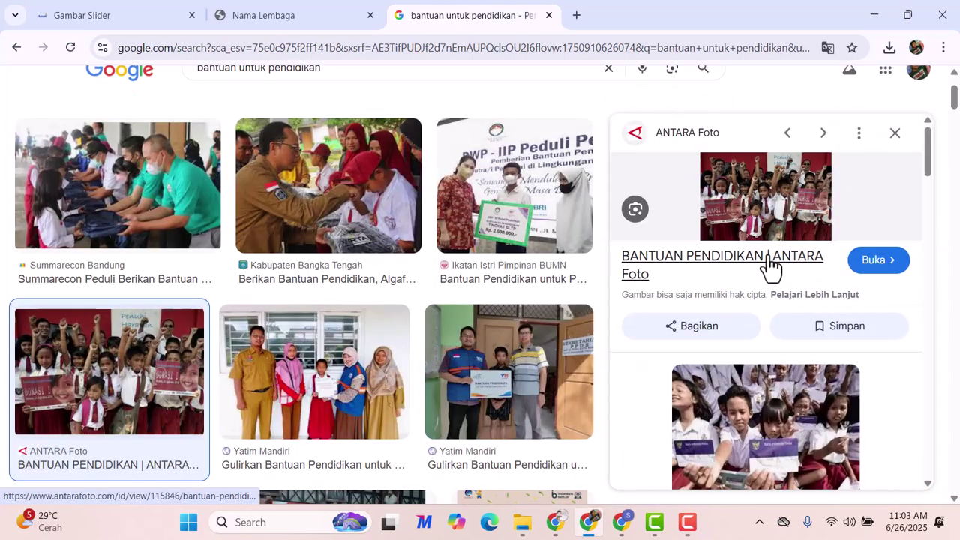
{"action": "scroll", "coordinate": [750, 285], "scroll_direction": "down", "scroll_amount": 5}
{"action": "scroll", "coordinate": [739, 311], "scroll_direction": "down", "scroll_amount": 3}
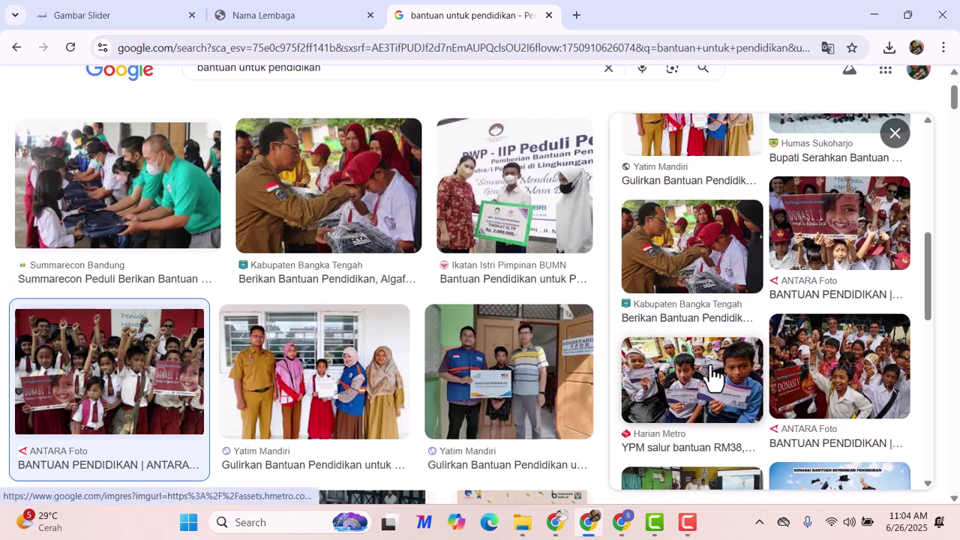
{"action": "left_click", "coordinate": [713, 377]}
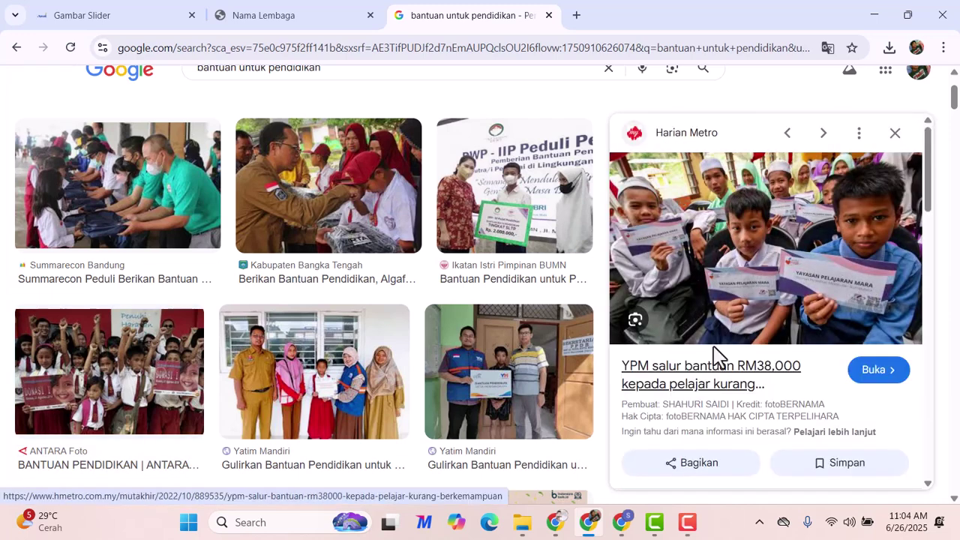
{"action": "scroll", "coordinate": [718, 266], "scroll_direction": "down", "scroll_amount": 4}
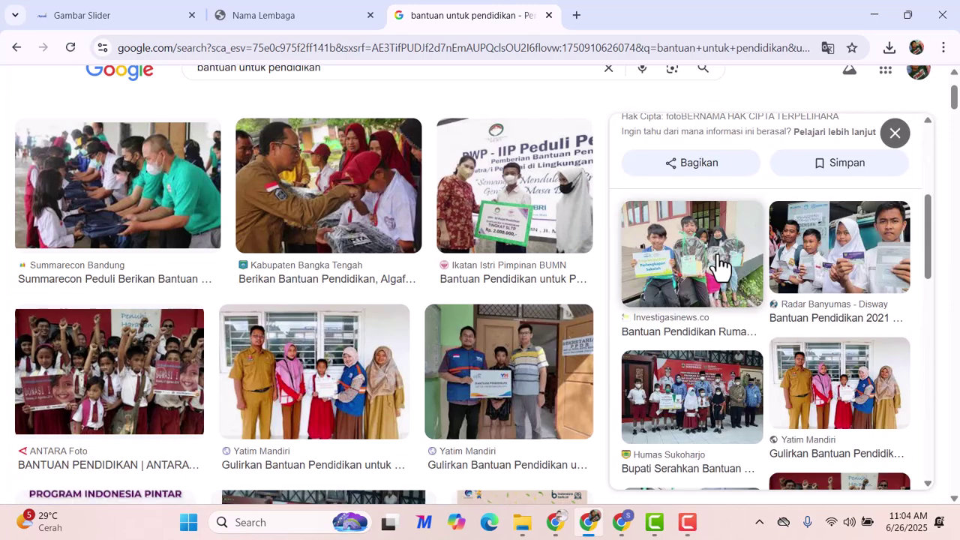
{"action": "scroll", "coordinate": [720, 266], "scroll_direction": "down", "scroll_amount": 1}
{"action": "scroll", "coordinate": [541, 337], "scroll_direction": "down", "scroll_amount": 3}
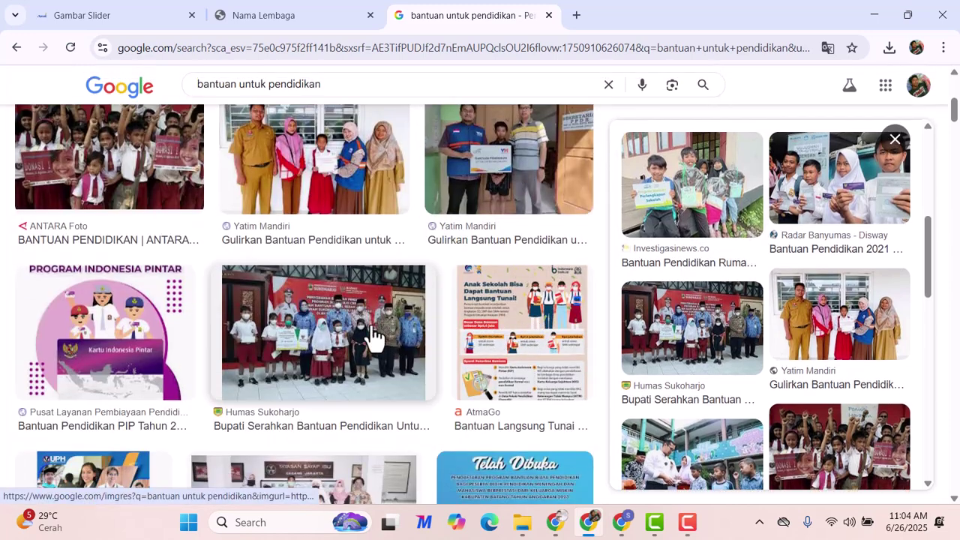
{"action": "scroll", "coordinate": [374, 337], "scroll_direction": "down", "scroll_amount": 1}
- Save the Humas Sukoharjo education aid photo as 16-des-21-bantuan-pendidikan in the Belajar folder
{"action": "left_click", "coordinate": [371, 266]}
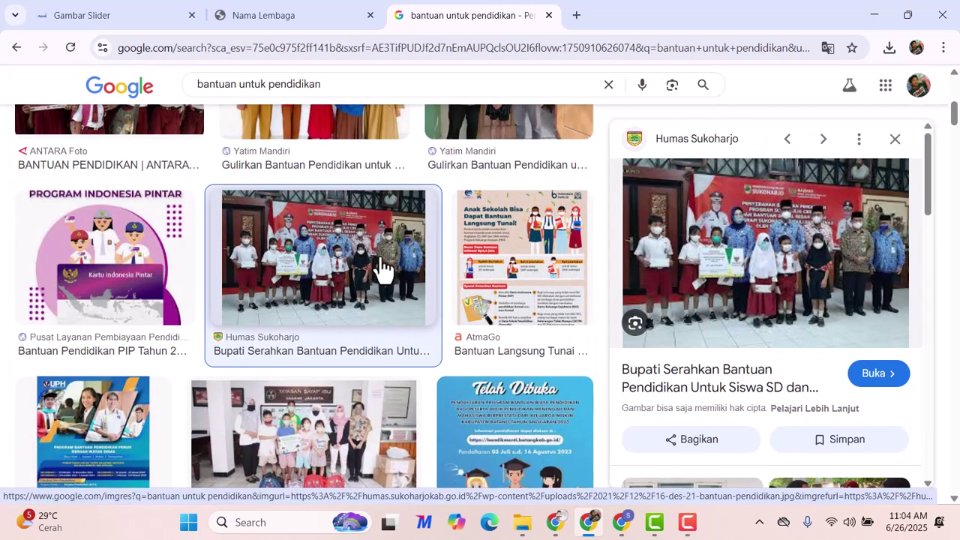
{"action": "right_click", "coordinate": [771, 253]}
{"action": "left_click", "coordinate": [670, 385]}
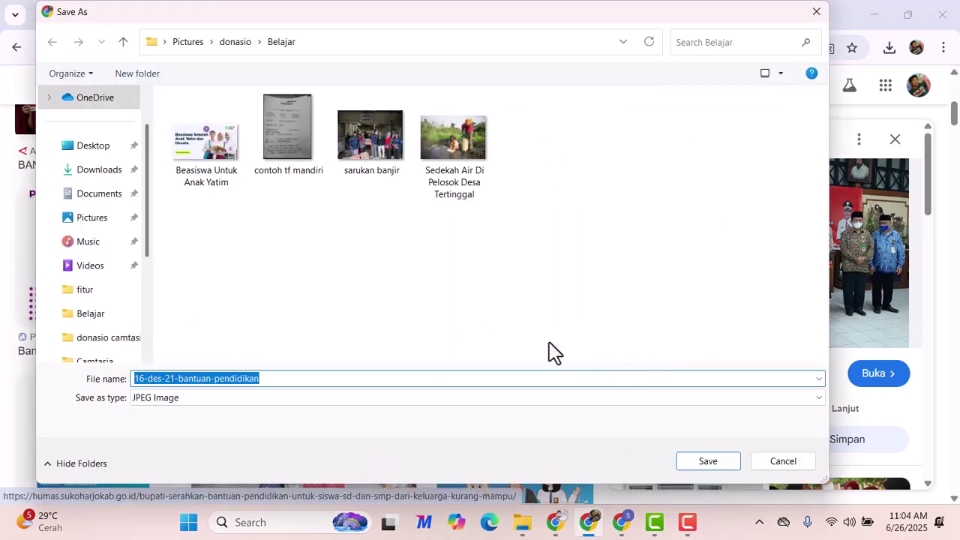
{"action": "key", "text": "Return"}
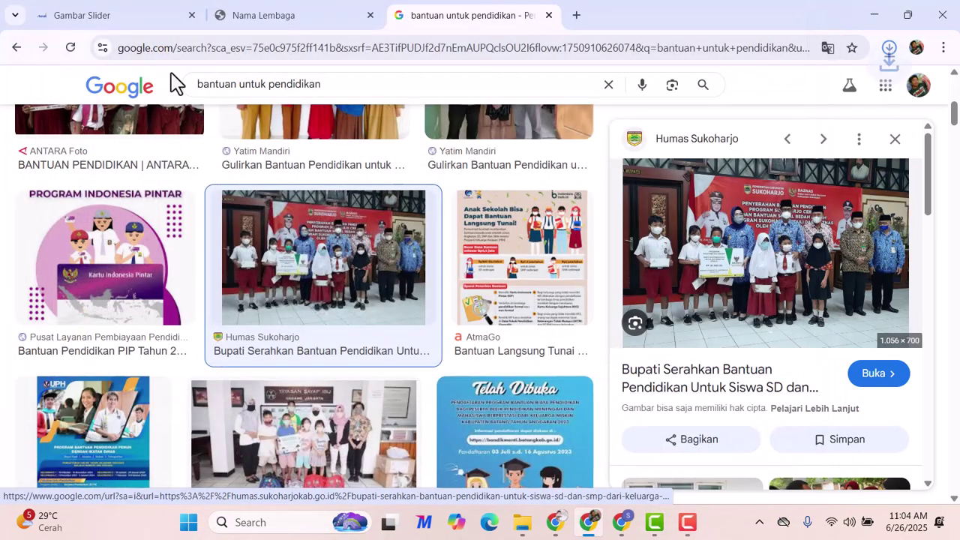
- Start a new slider entry in the admin site with link target # and the photo 16-des-21-bantuan-pendidikan.jpg
{"action": "left_click", "coordinate": [117, 12]}
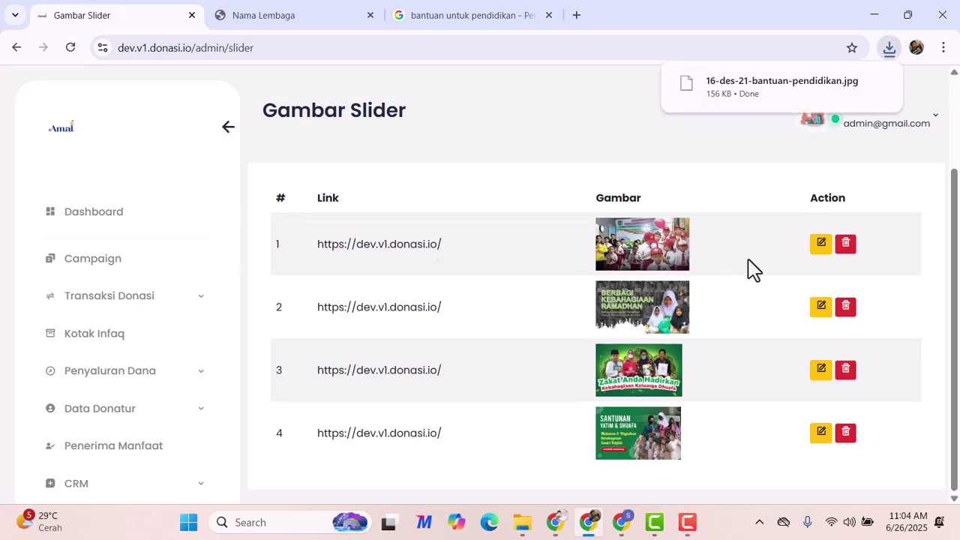
{"action": "scroll", "coordinate": [748, 268], "scroll_direction": "up", "scroll_amount": 2}
{"action": "left_click", "coordinate": [846, 210]}
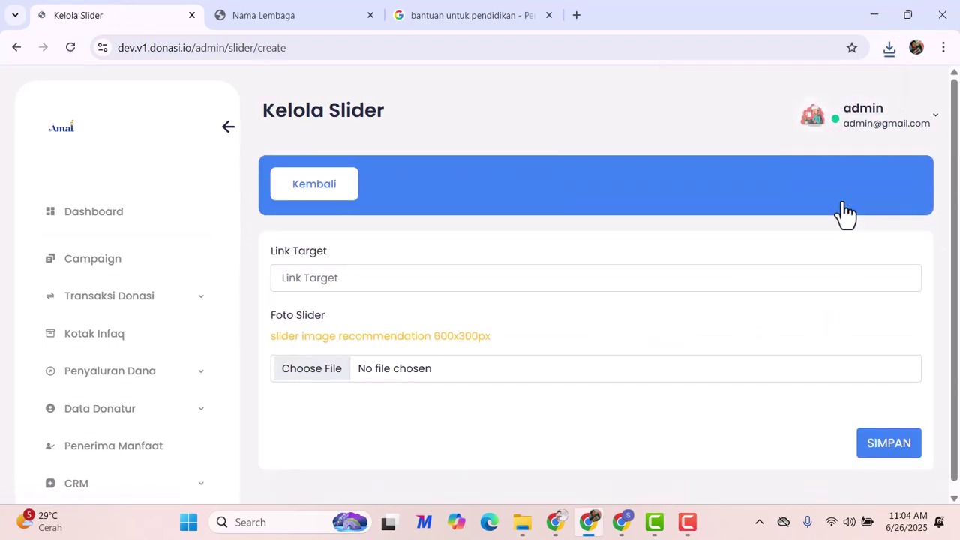
{"action": "left_click", "coordinate": [314, 275]}
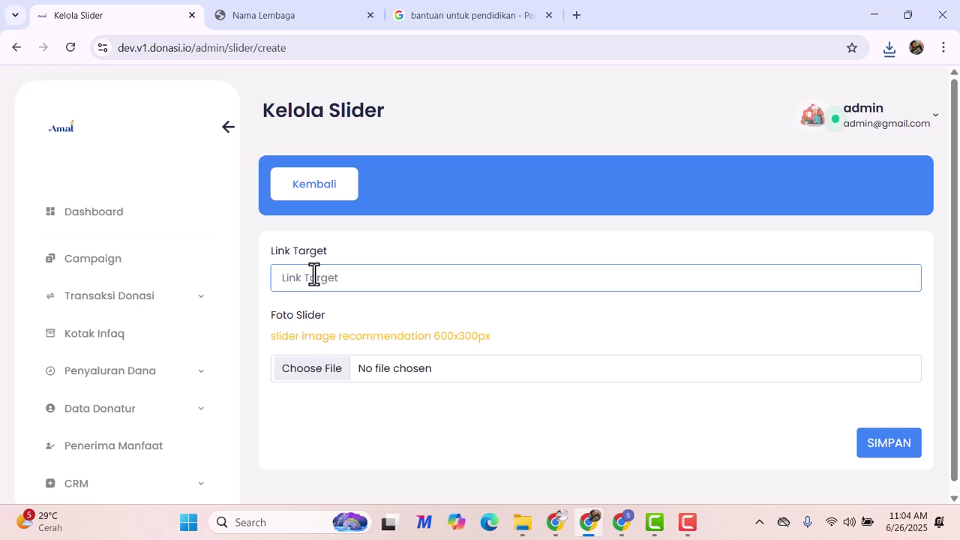
{"action": "left_click", "coordinate": [331, 383]}
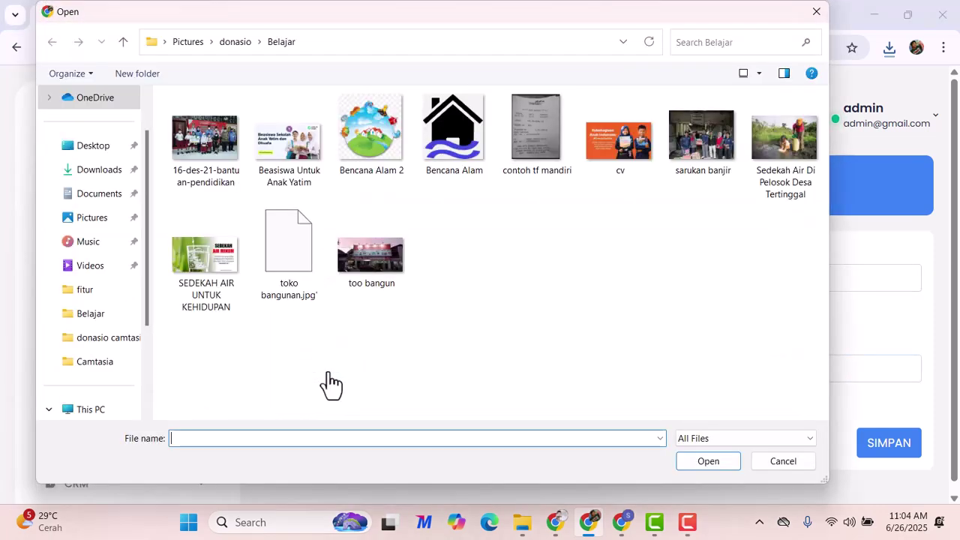
{"action": "double_click", "coordinate": [222, 159]}
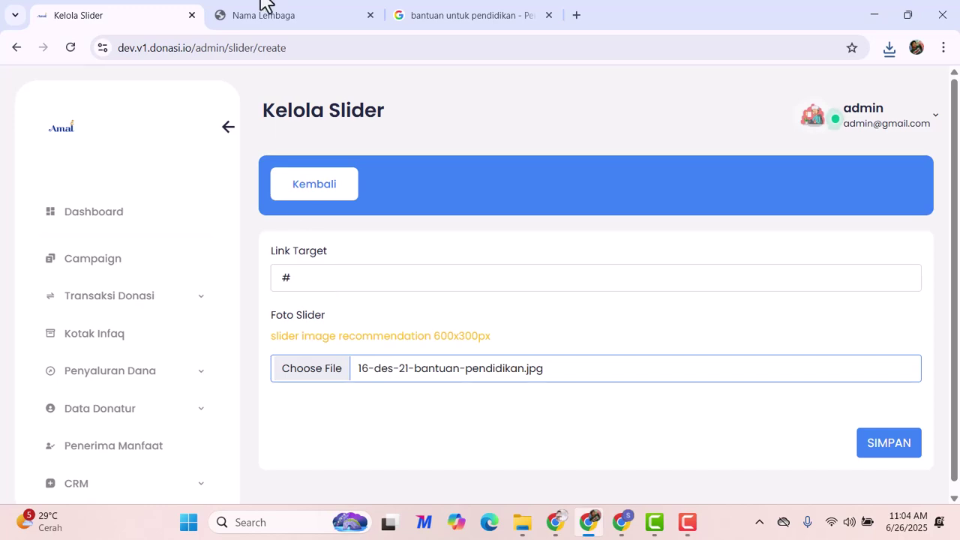
- Copy the web address of the Beasiswa Untuk Anak Yatim campaign from the public site's Yatim Mandiri program
{"action": "left_click", "coordinate": [288, 16]}
{"action": "scroll", "coordinate": [495, 289], "scroll_direction": "up", "scroll_amount": 10}
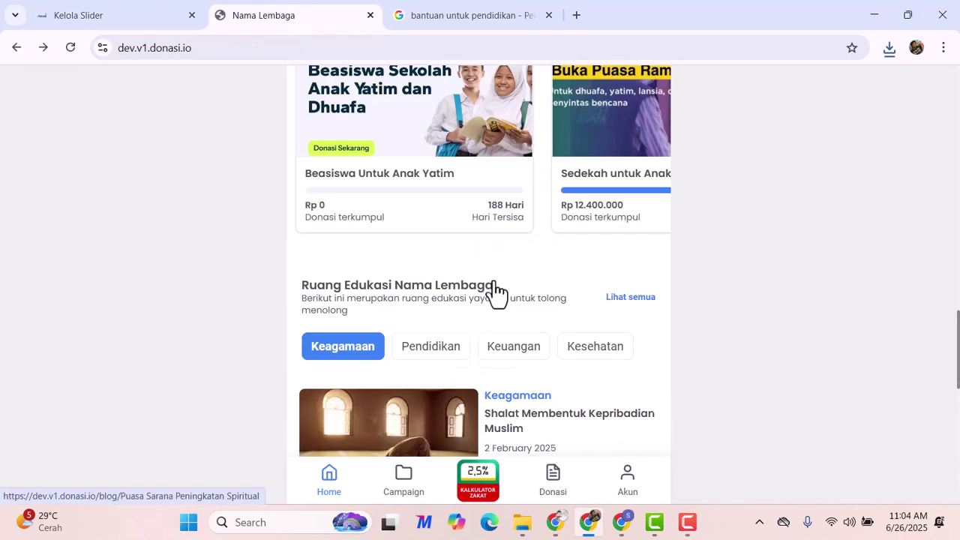
{"action": "scroll", "coordinate": [495, 290], "scroll_direction": "up", "scroll_amount": 10}
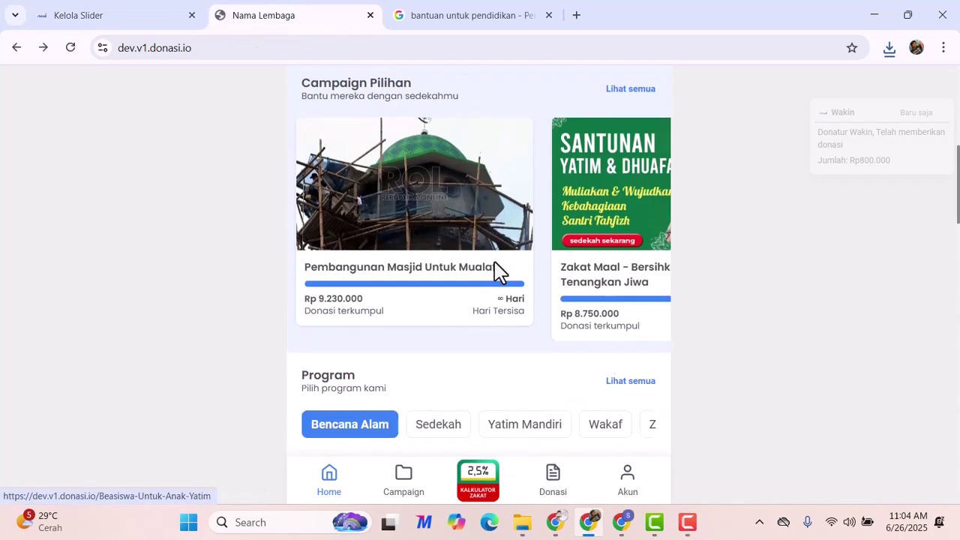
{"action": "scroll", "coordinate": [501, 277], "scroll_direction": "down", "scroll_amount": 1}
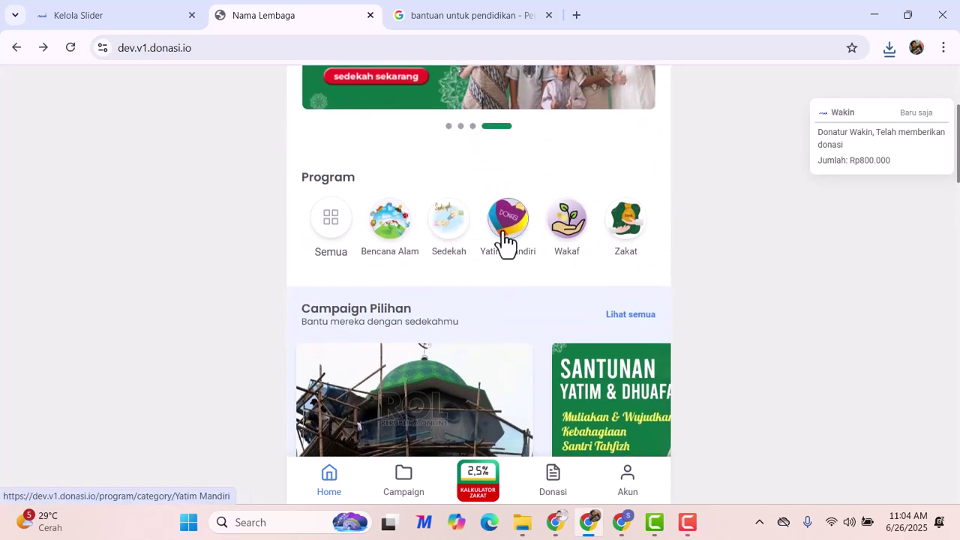
{"action": "left_click", "coordinate": [506, 242]}
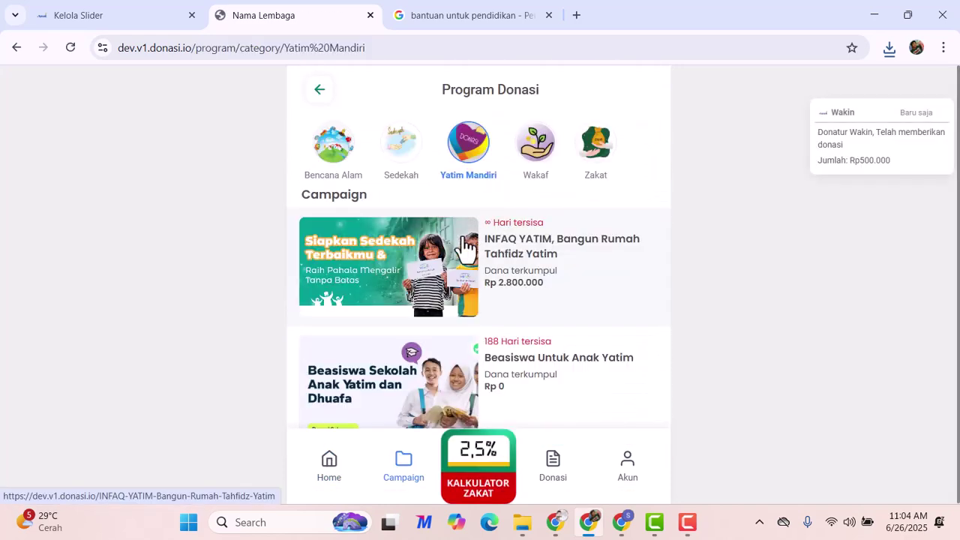
{"action": "left_click", "coordinate": [403, 393]}
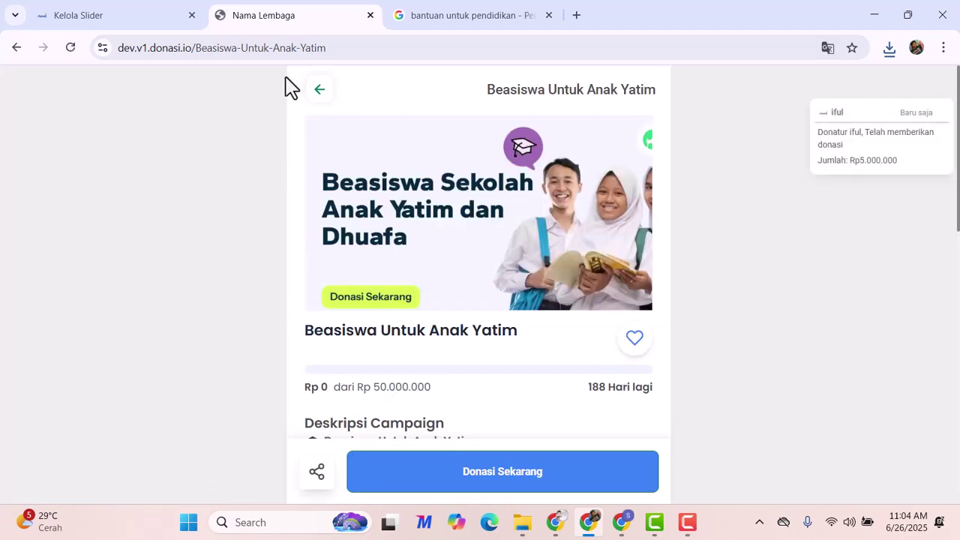
{"action": "left_click", "coordinate": [289, 48]}
{"action": "key", "text": "ctrl+c"}
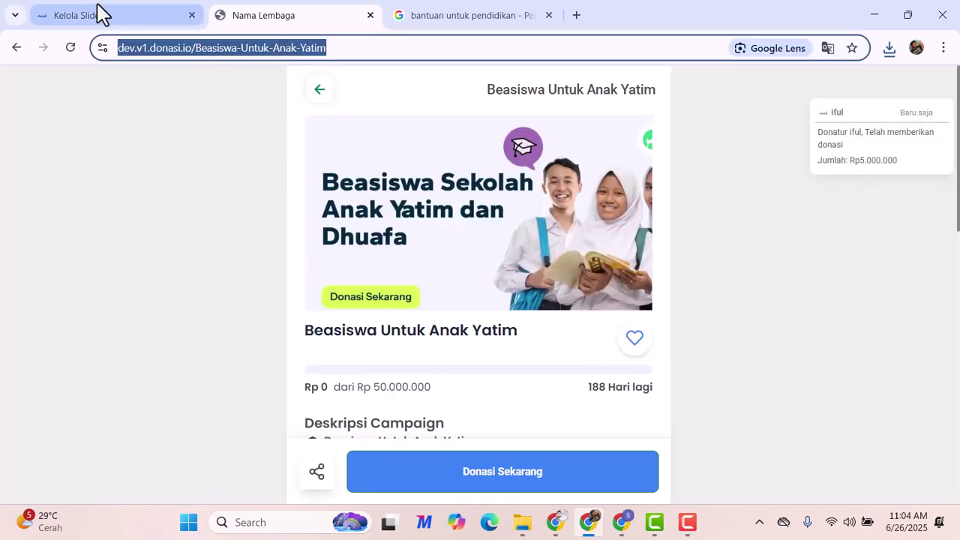
{"action": "left_click", "coordinate": [97, 14]}
{"action": "double_click", "coordinate": [315, 278]}
{"action": "key", "text": "ctrl+v"}
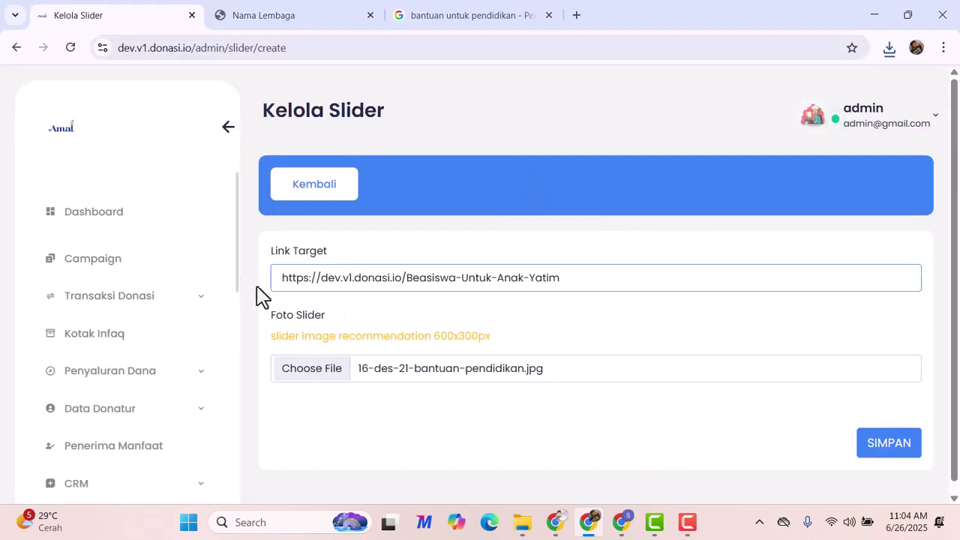
{"action": "left_click", "coordinate": [888, 447]}
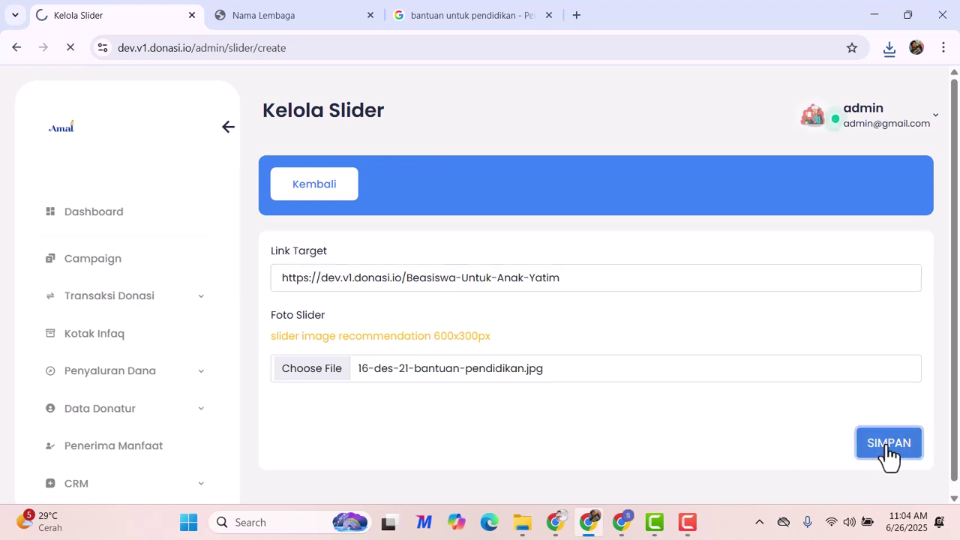
- Reload the public homepage, bring up the new education aid slider image and follow its link to check the campaign page, then leave that page
{"action": "scroll", "coordinate": [487, 343], "scroll_direction": "down", "scroll_amount": 3}
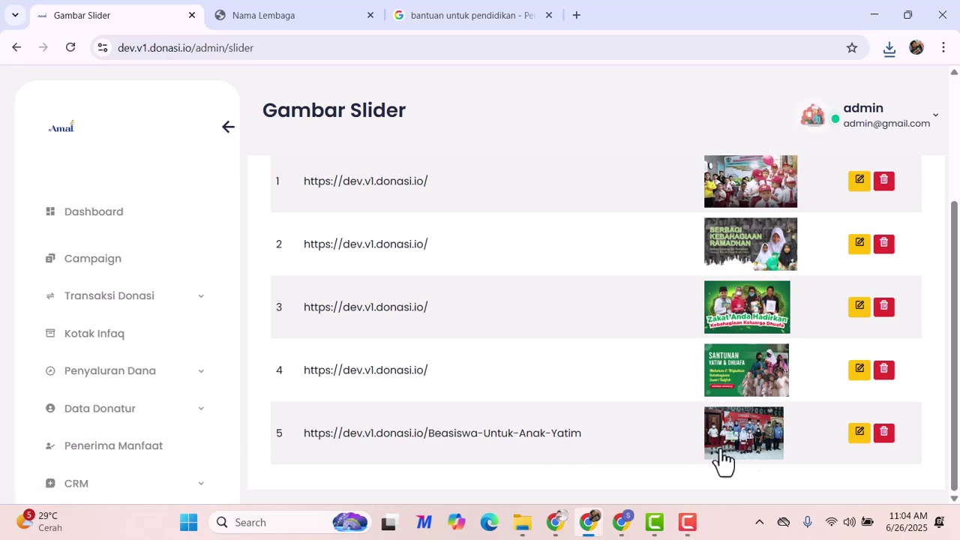
{"action": "left_click", "coordinate": [257, 11]}
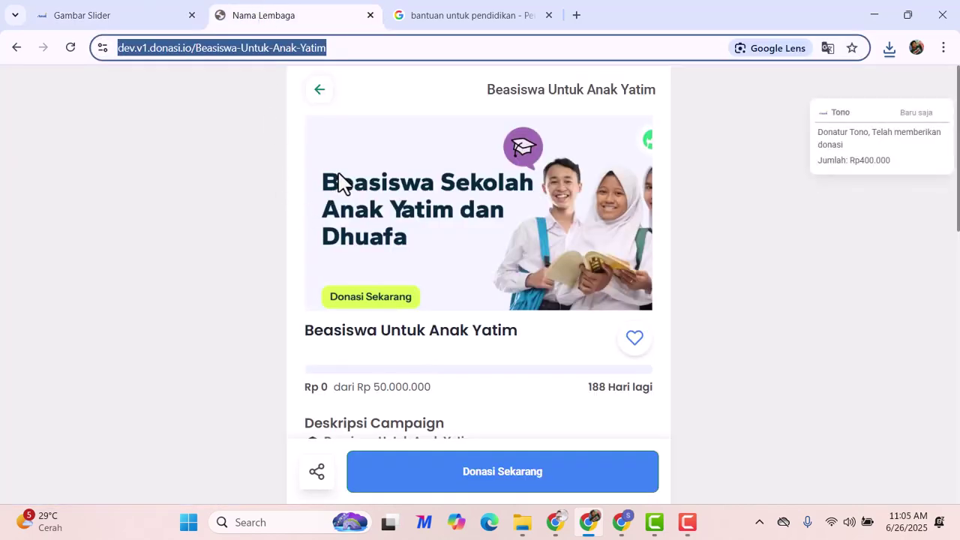
{"action": "left_click", "coordinate": [311, 92]}
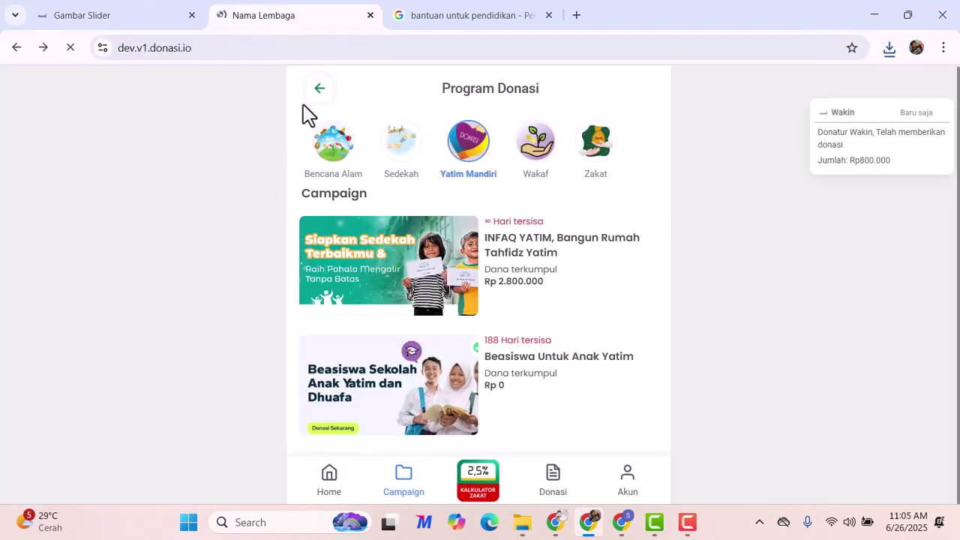
{"action": "left_click", "coordinate": [69, 48]}
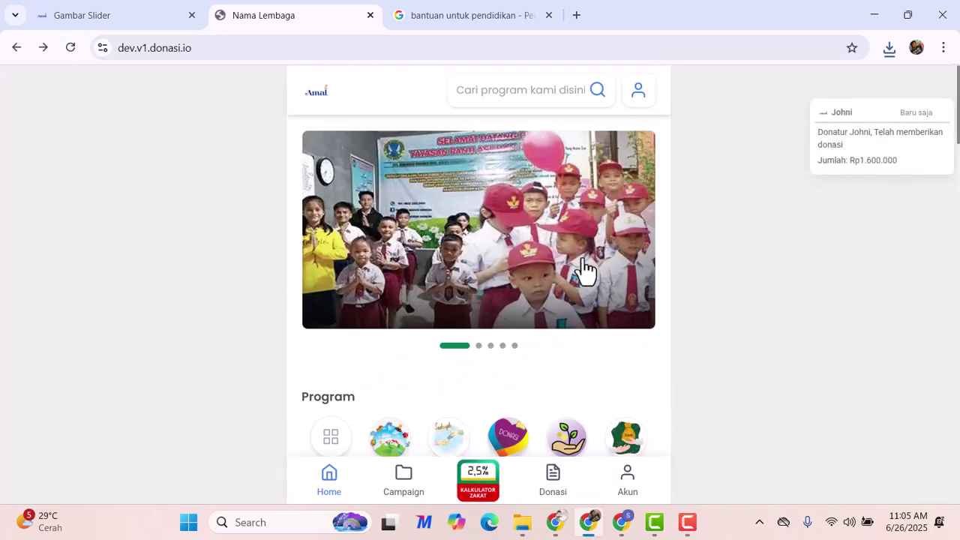
{"action": "left_click_drag", "start_coordinate": [531, 255], "coordinate": [242, 275]}
{"action": "left_click_drag", "start_coordinate": [518, 268], "coordinate": [335, 285]}
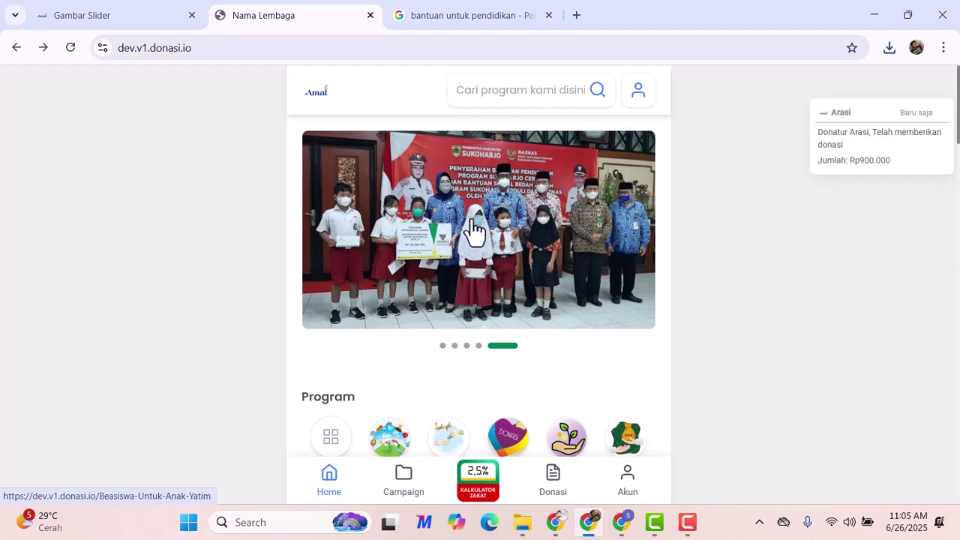
{"action": "left_click", "coordinate": [475, 231]}
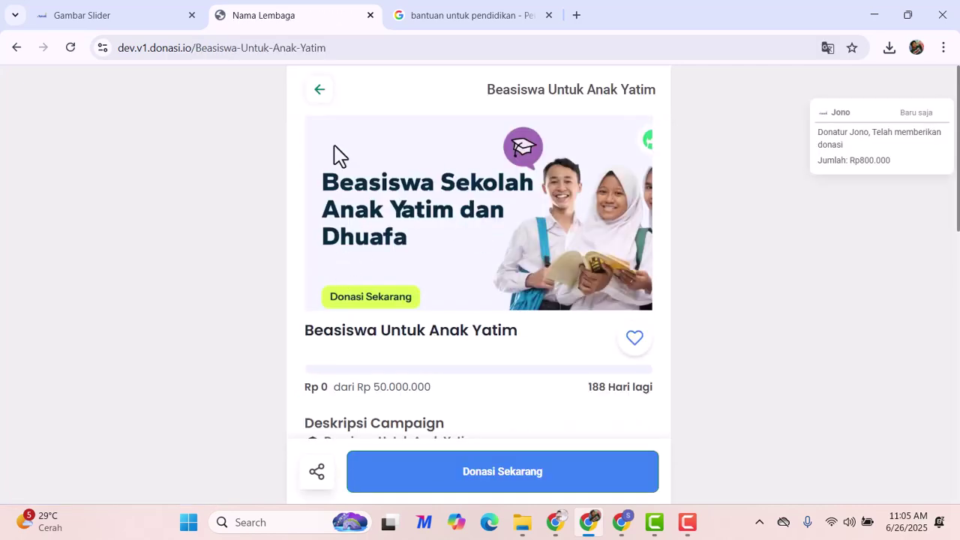
{"action": "left_click", "coordinate": [320, 90]}
- Open the Partner list under Web Utama in the admin site and look through its entries
{"action": "left_click", "coordinate": [132, 12]}
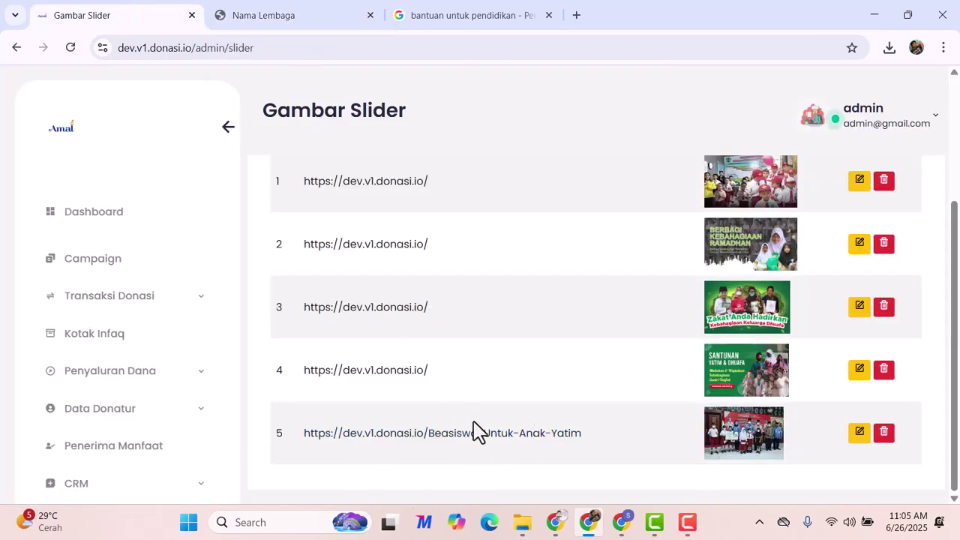
{"action": "scroll", "coordinate": [178, 396], "scroll_direction": "down", "scroll_amount": 5}
{"action": "left_click", "coordinate": [88, 300]}
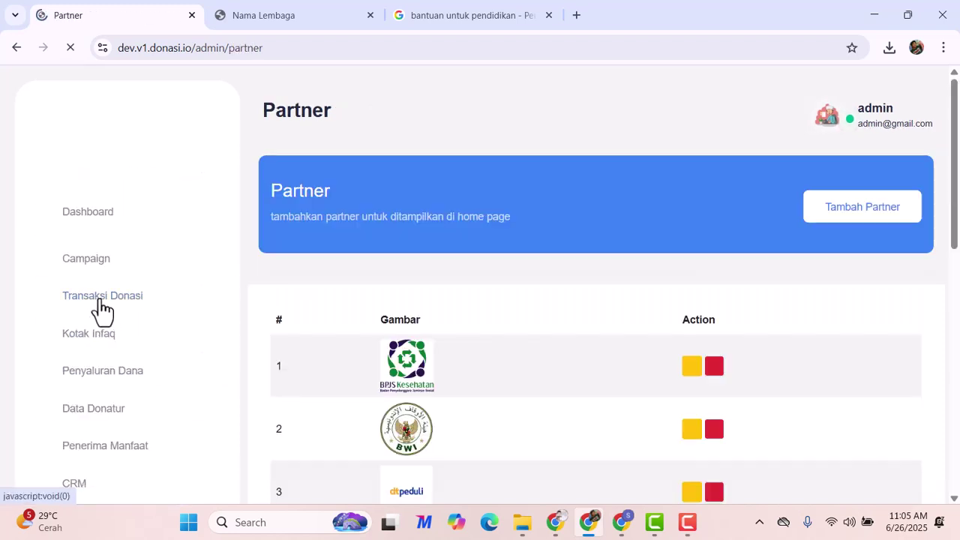
{"action": "scroll", "coordinate": [525, 367], "scroll_direction": "down", "scroll_amount": 6}
{"action": "scroll", "coordinate": [536, 368], "scroll_direction": "up", "scroll_amount": 6}
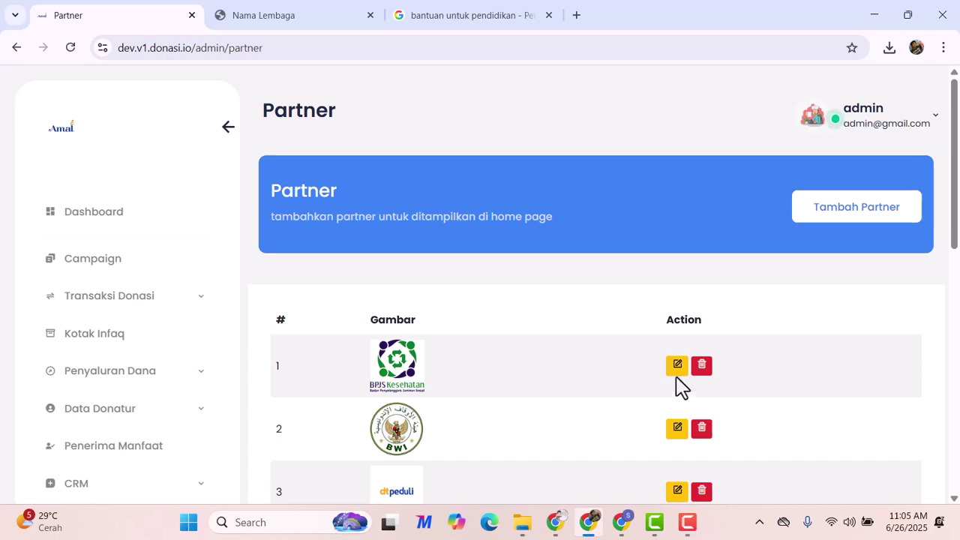
- Compare the Partner Nama Lembaga logos on the public homepage with the entries in the admin Partner list
{"action": "left_click", "coordinate": [321, 12]}
{"action": "scroll", "coordinate": [314, 278], "scroll_direction": "down", "scroll_amount": 5}
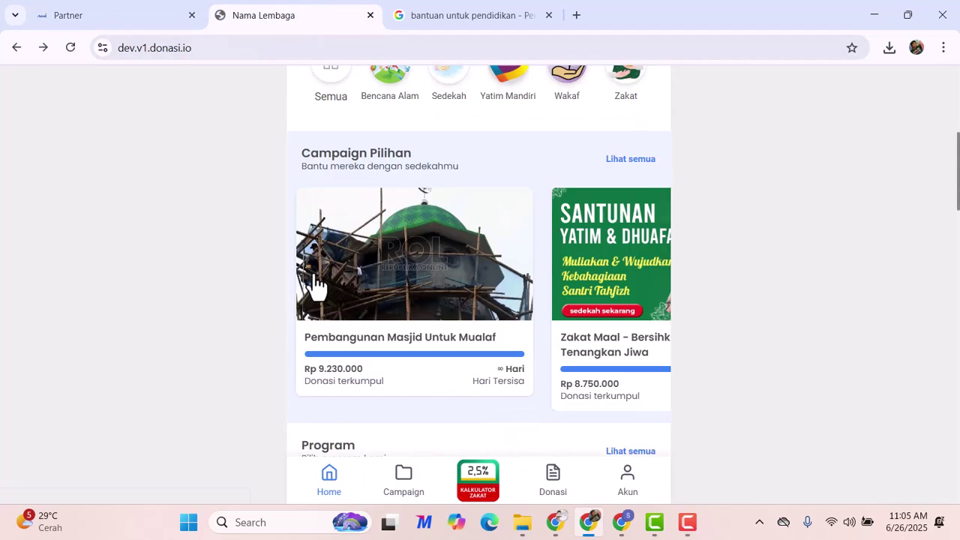
{"action": "scroll", "coordinate": [315, 285], "scroll_direction": "down", "scroll_amount": 9}
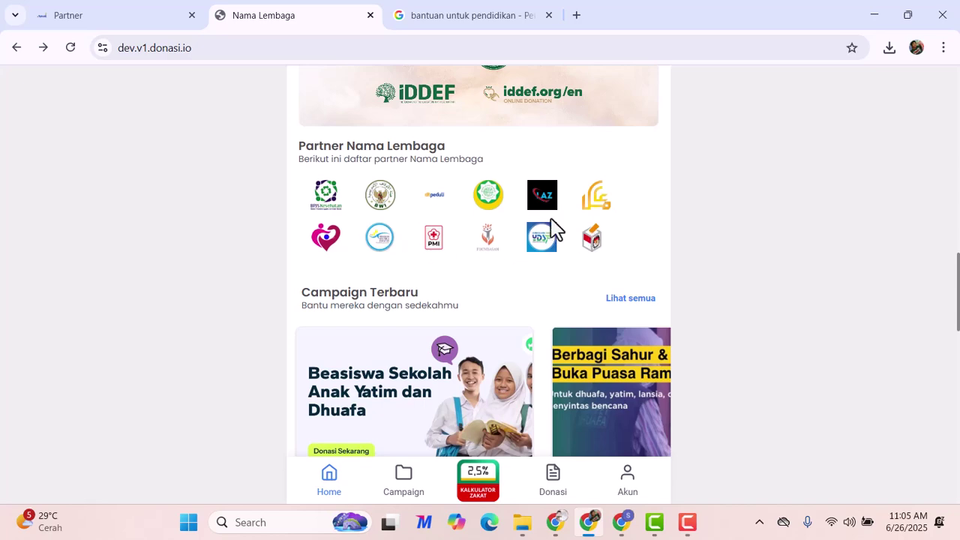
{"action": "left_click", "coordinate": [108, 12]}
{"action": "scroll", "coordinate": [456, 305], "scroll_direction": "down", "scroll_amount": 8}
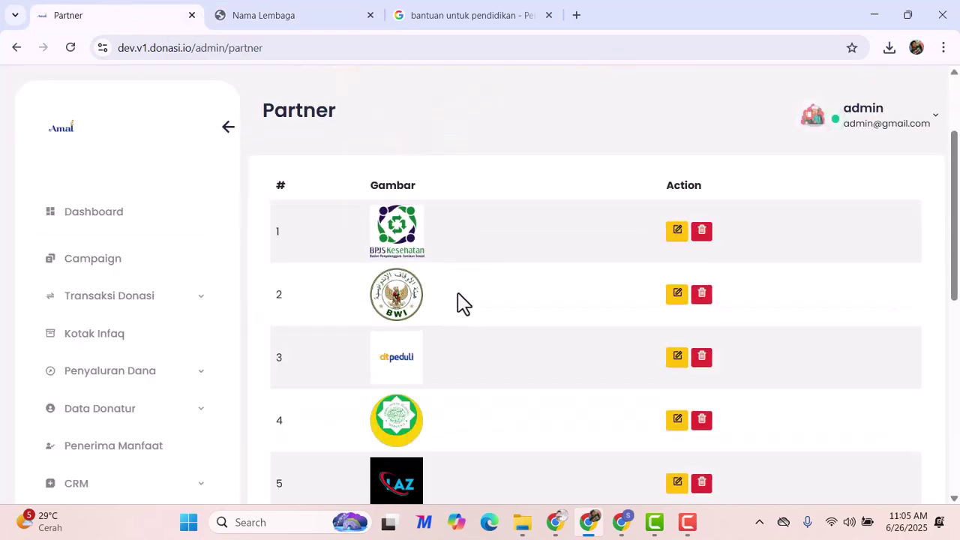
{"action": "left_click", "coordinate": [304, 12]}
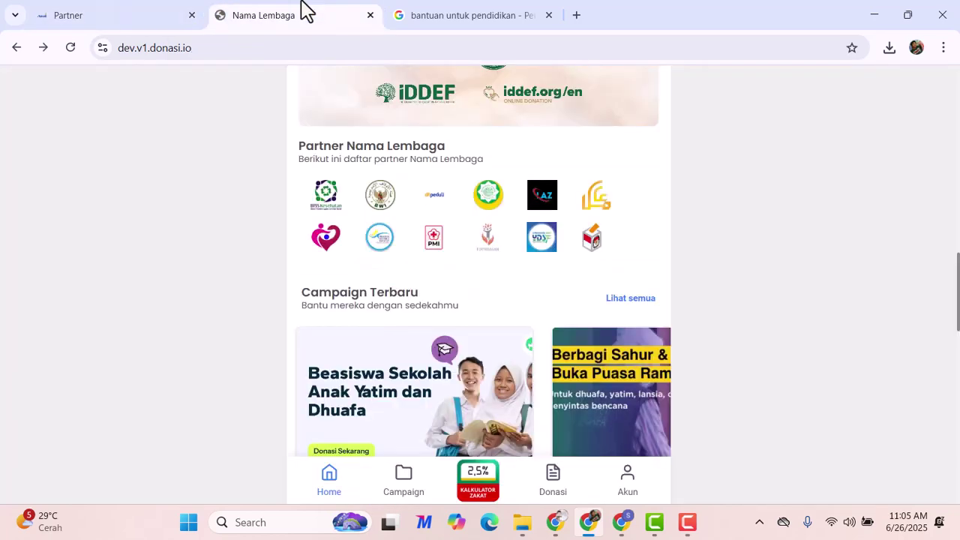
{"action": "left_click", "coordinate": [143, 12]}
- Open Kategori Blog in the admin site and compare its categories with the homepage's Ruang Edukasi section
{"action": "scroll", "coordinate": [133, 353], "scroll_direction": "down", "scroll_amount": 5}
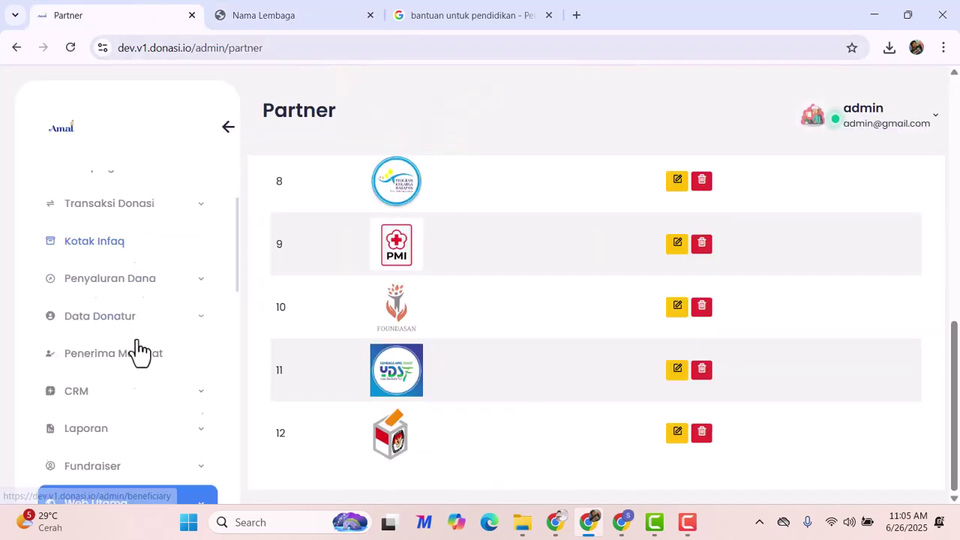
{"action": "left_click", "coordinate": [104, 341]}
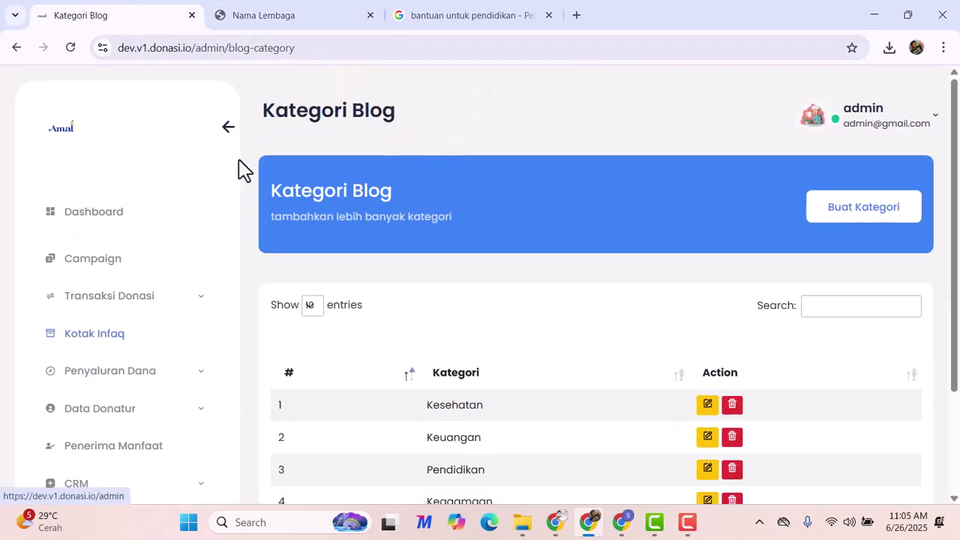
{"action": "scroll", "coordinate": [467, 317], "scroll_direction": "down", "scroll_amount": 2}
{"action": "left_click", "coordinate": [278, 12]}
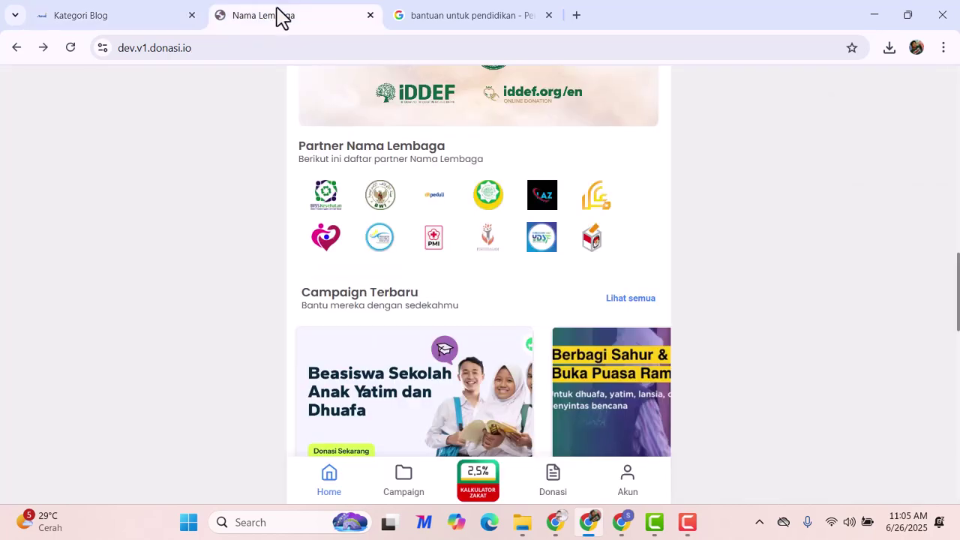
{"action": "scroll", "coordinate": [284, 315], "scroll_direction": "down", "scroll_amount": 6}
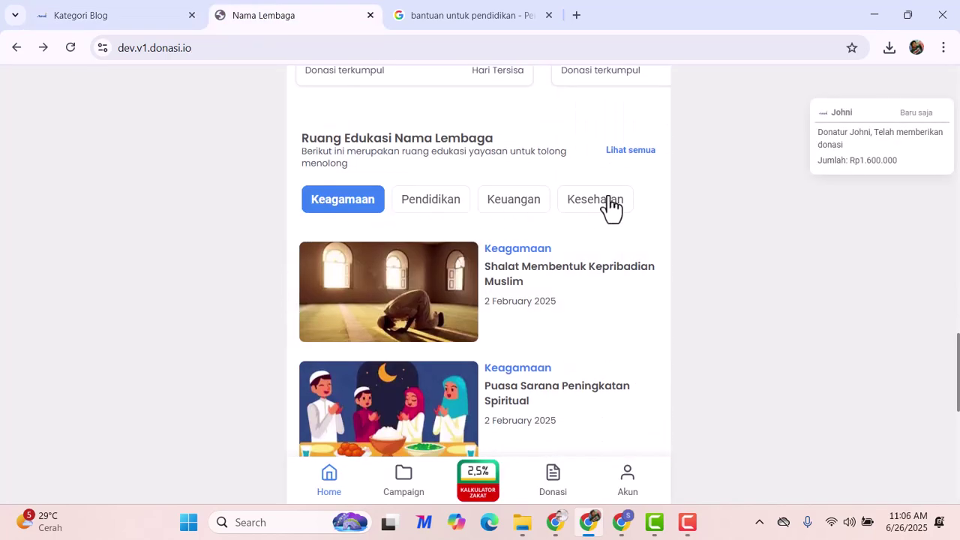
- Open the Blog list under Web Utama in the admin site and look through its articles
{"action": "left_click", "coordinate": [41, 13]}
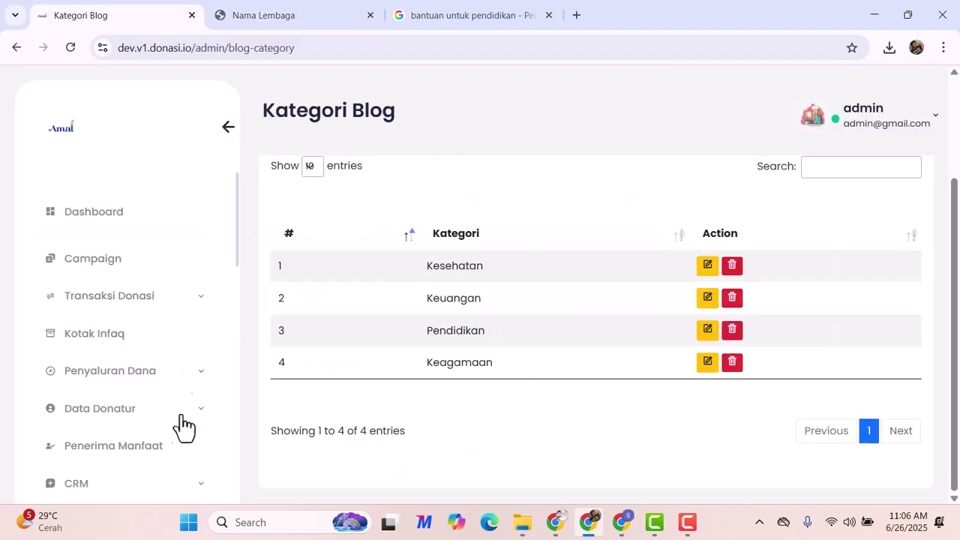
{"action": "scroll", "coordinate": [124, 427], "scroll_direction": "down", "scroll_amount": 5}
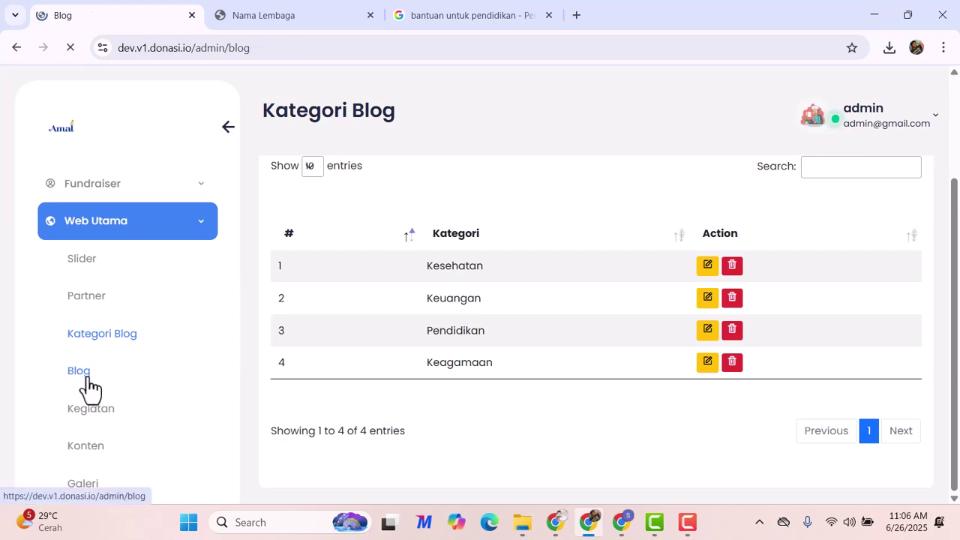
{"action": "scroll", "coordinate": [508, 400], "scroll_direction": "down", "scroll_amount": 3}
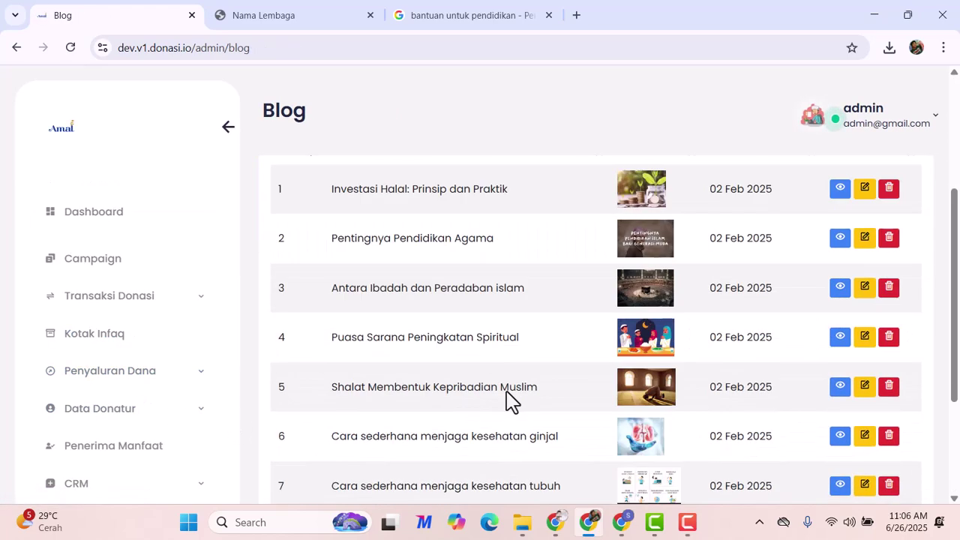
{"action": "scroll", "coordinate": [507, 390], "scroll_direction": "up", "scroll_amount": 3}
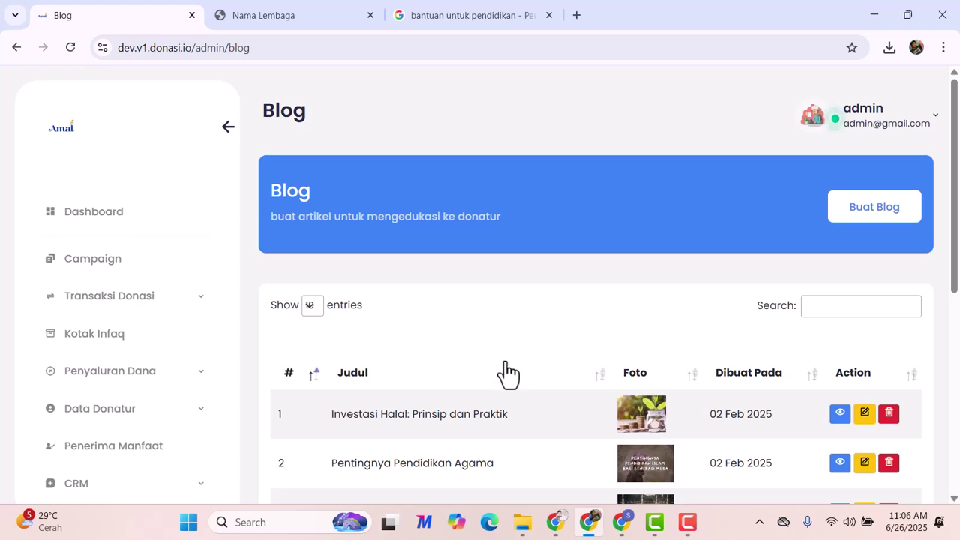
- Compare the articles in the homepage's Ruang Edukasi section with the titles in the admin Blog list
{"action": "left_click", "coordinate": [293, 11]}
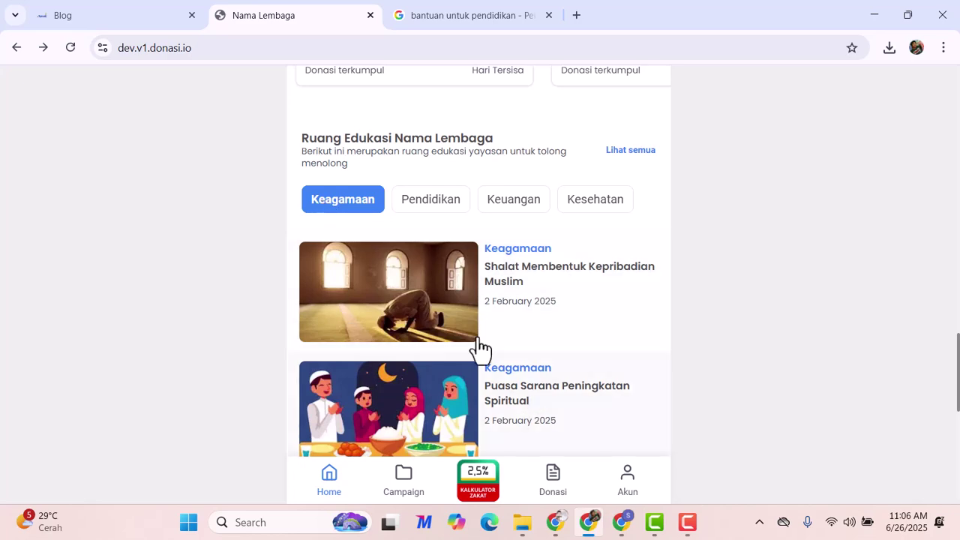
{"action": "left_click", "coordinate": [124, 13]}
{"action": "scroll", "coordinate": [382, 267], "scroll_direction": "down", "scroll_amount": 1}
{"action": "scroll", "coordinate": [381, 267], "scroll_direction": "down", "scroll_amount": 4}
{"action": "scroll", "coordinate": [384, 266], "scroll_direction": "up", "scroll_amount": 2}
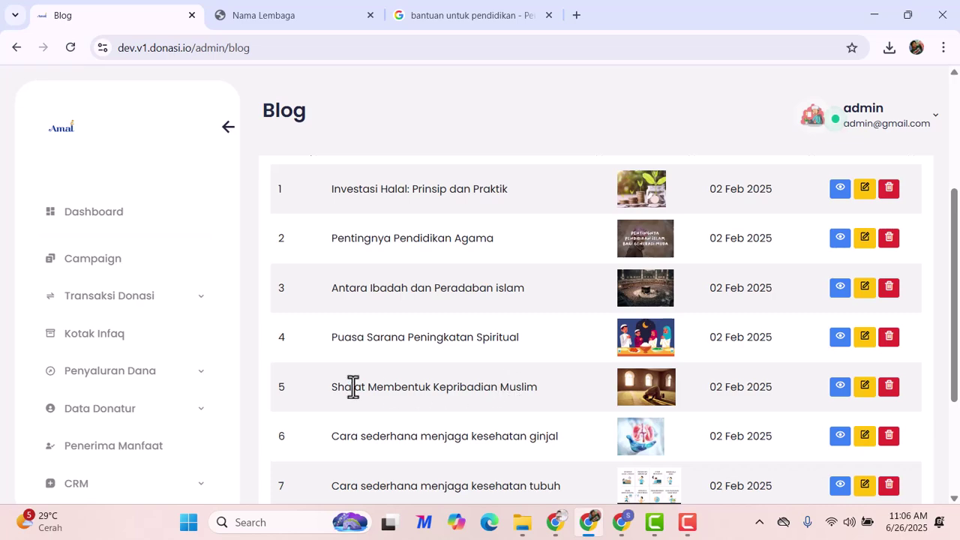
- Open the article Shalat Membentuk Kepribadian Muslim on the public site and read through its content
{"action": "left_click", "coordinate": [310, 6]}
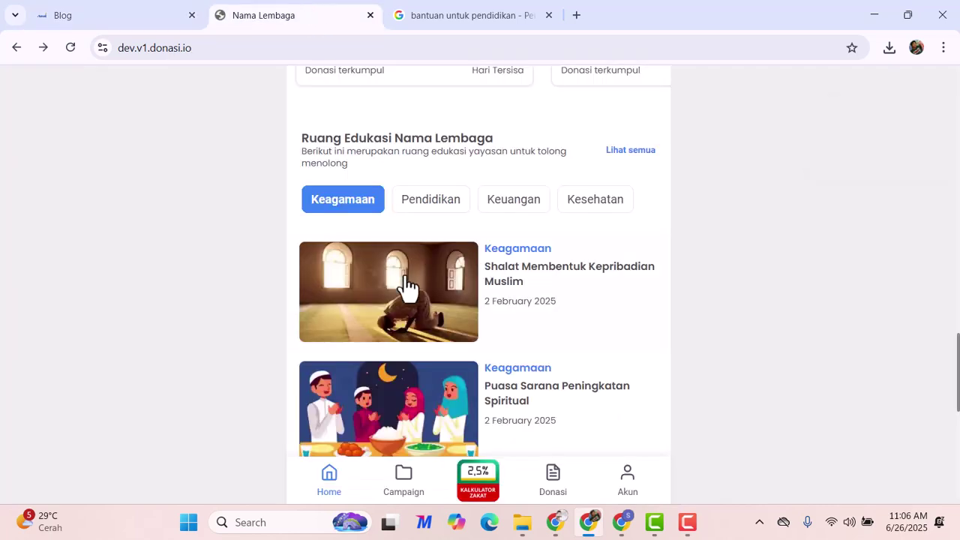
{"action": "left_click", "coordinate": [379, 289]}
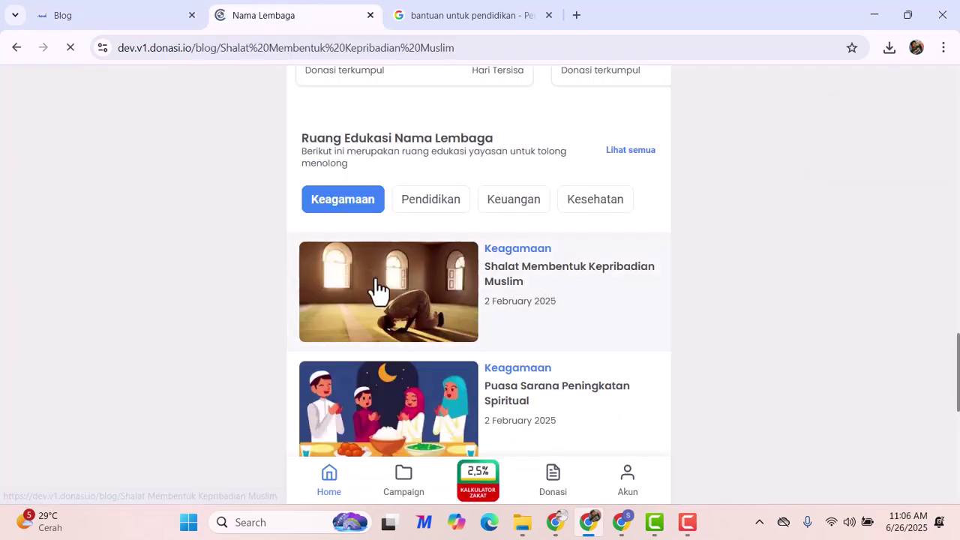
{"action": "scroll", "coordinate": [375, 290], "scroll_direction": "down", "scroll_amount": 6}
{"action": "scroll", "coordinate": [344, 282], "scroll_direction": "down", "scroll_amount": 3}
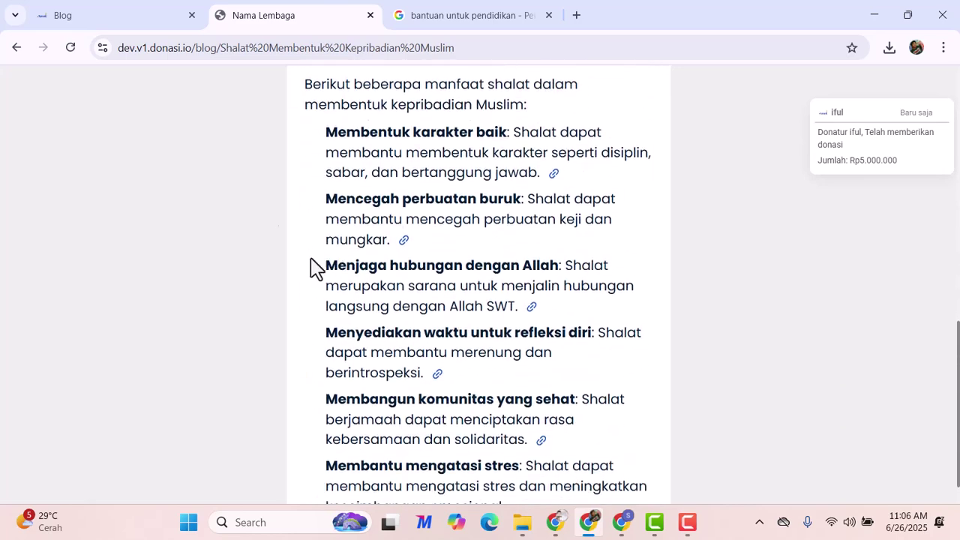
- Open the blog entry Shalat Membentuk Kepribadian Muslim for editing in the admin site and examine its title, slug and content
{"action": "left_click", "coordinate": [103, 10]}
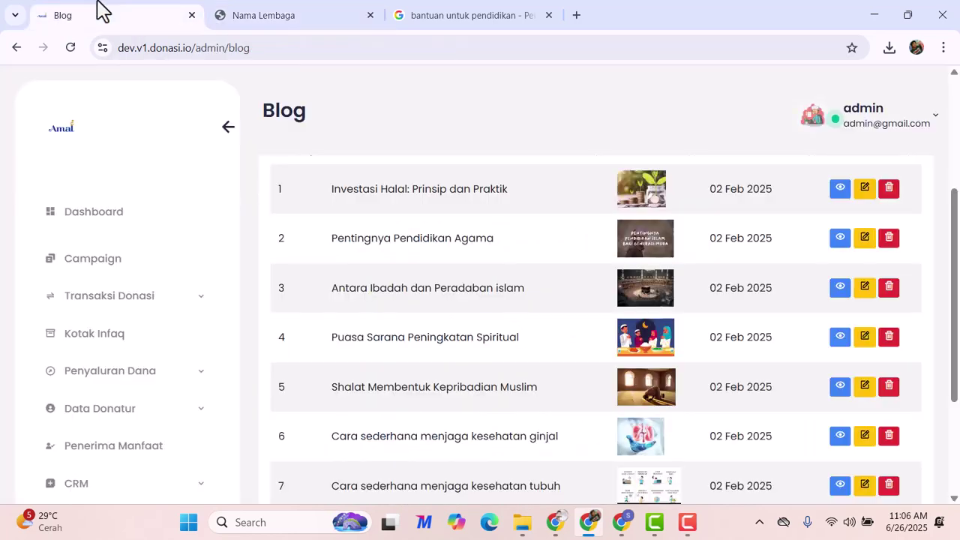
{"action": "left_click", "coordinate": [865, 389]}
{"action": "scroll", "coordinate": [510, 328], "scroll_direction": "down", "scroll_amount": 4}
{"action": "scroll", "coordinate": [509, 328], "scroll_direction": "down", "scroll_amount": 2}
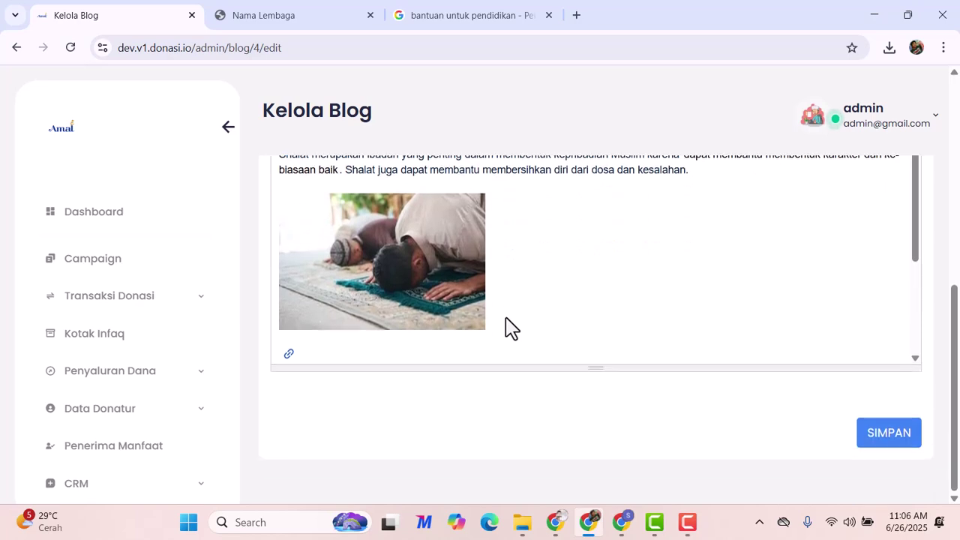
{"action": "scroll", "coordinate": [510, 328], "scroll_direction": "up", "scroll_amount": 6}
{"action": "scroll", "coordinate": [487, 286], "scroll_direction": "down", "scroll_amount": 1}
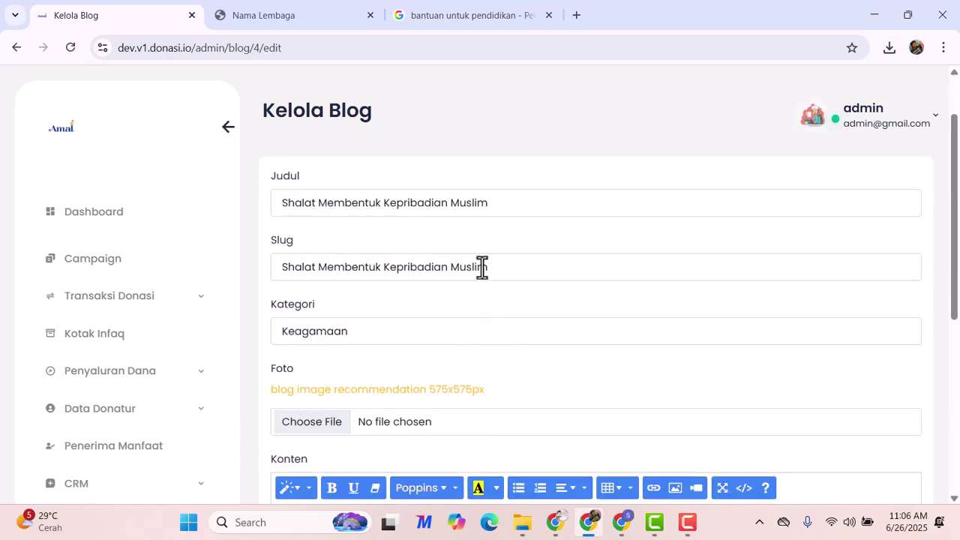
- View the article's category options and its remaining fields, then return to the Blog list without saving
{"action": "scroll", "coordinate": [431, 334], "scroll_direction": "down", "scroll_amount": 1}
{"action": "left_click", "coordinate": [380, 263]}
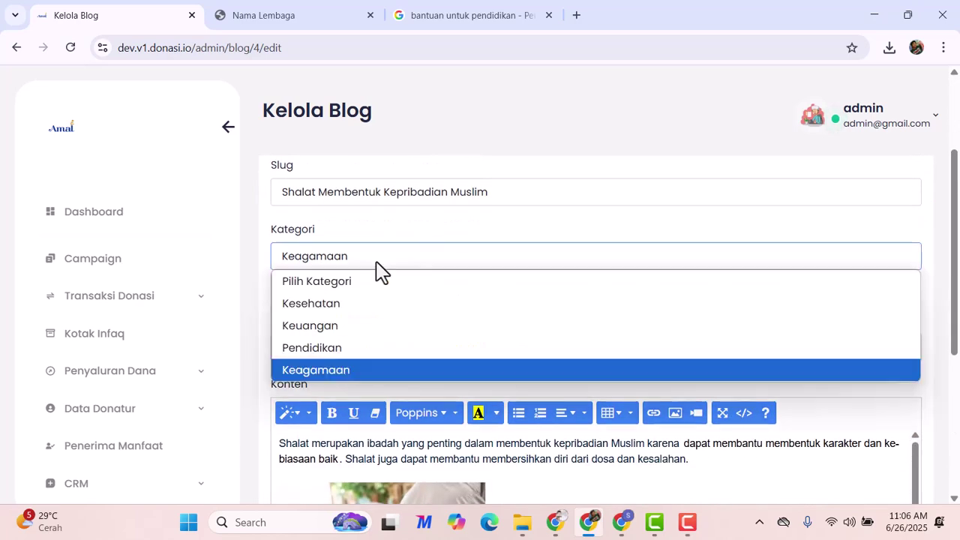
{"action": "left_click", "coordinate": [265, 237]}
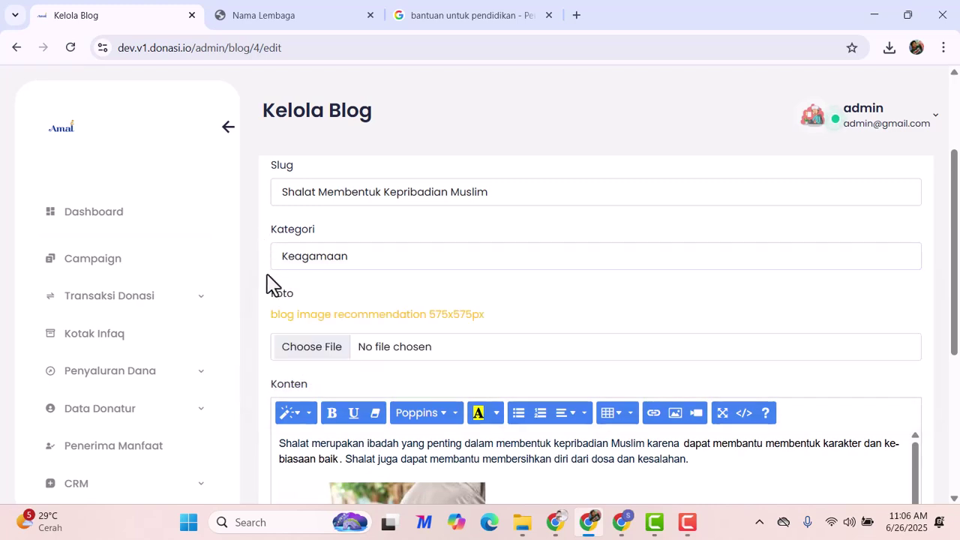
{"action": "scroll", "coordinate": [285, 273], "scroll_direction": "down", "scroll_amount": 2}
{"action": "scroll", "coordinate": [315, 313], "scroll_direction": "down", "scroll_amount": 5}
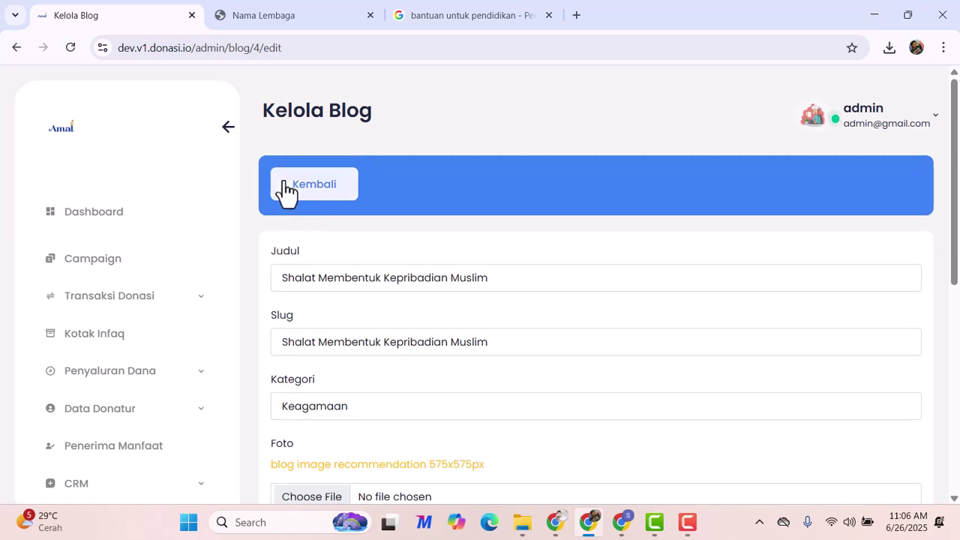
{"action": "left_click", "coordinate": [283, 191]}
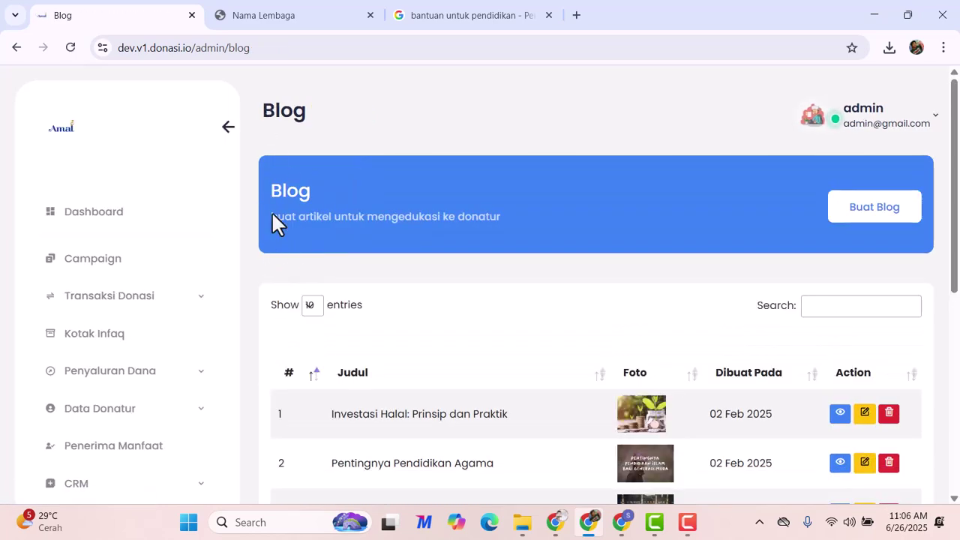
- Take the public site back from the article to the homepage and return to the admin Blog list
{"action": "left_click", "coordinate": [273, 13]}
{"action": "left_click", "coordinate": [12, 47]}
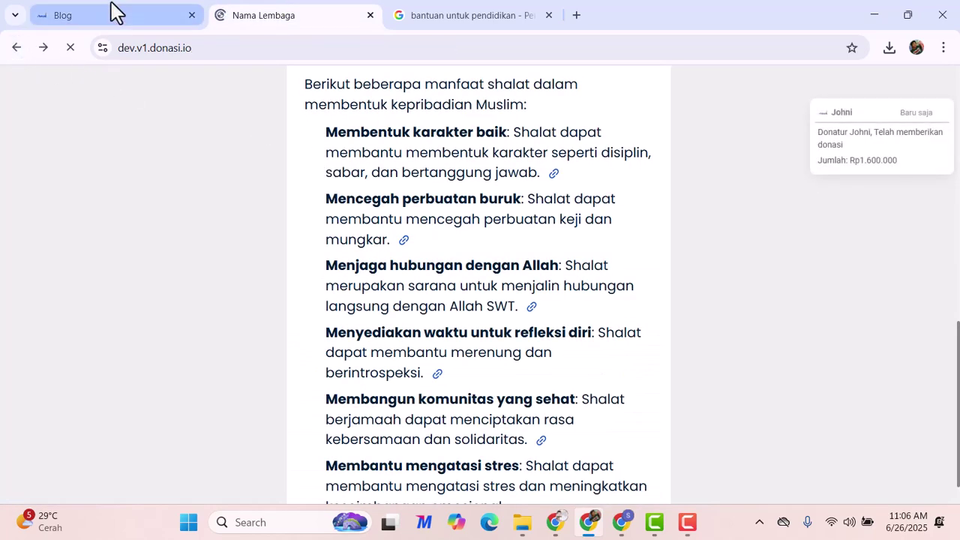
{"action": "left_click", "coordinate": [85, 10]}
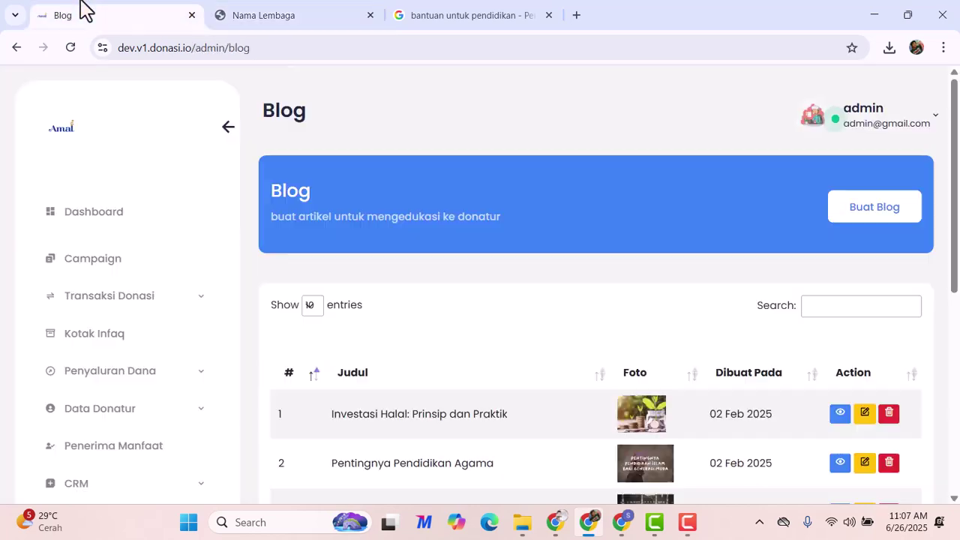
- Open the Kegiatan list in the admin site and view the activity Semoga semua sehat selalu on its public page
{"action": "scroll", "coordinate": [118, 364], "scroll_direction": "down", "scroll_amount": 5}
{"action": "left_click", "coordinate": [90, 465]}
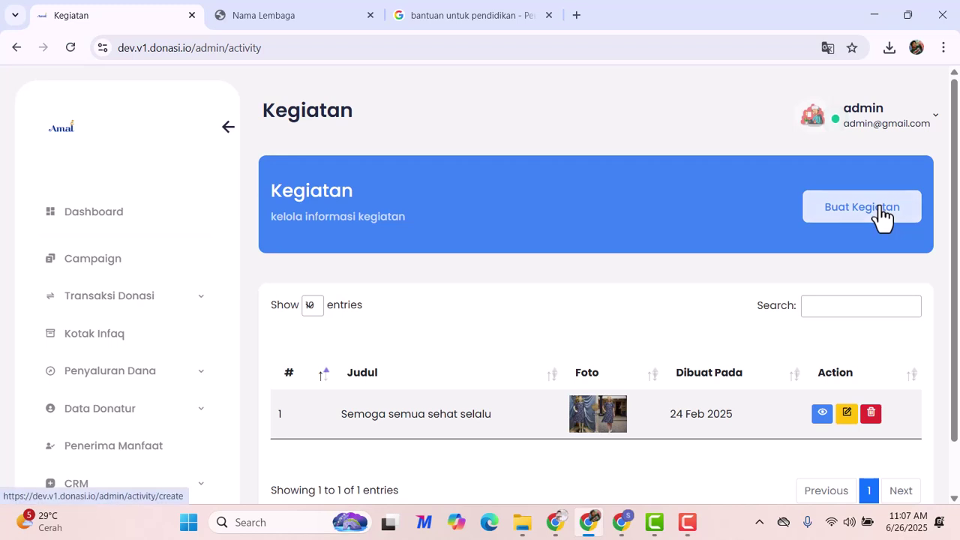
{"action": "left_click", "coordinate": [821, 415]}
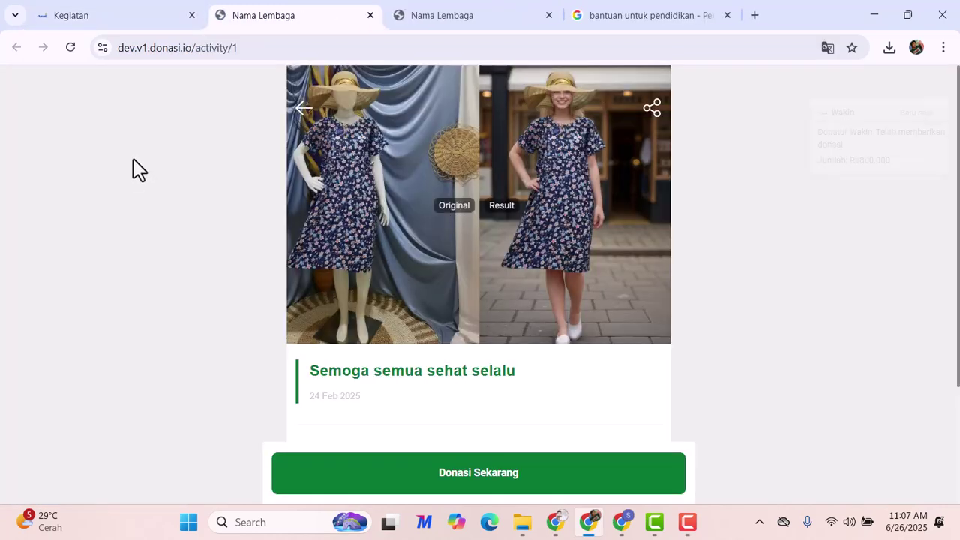
{"action": "scroll", "coordinate": [500, 204], "scroll_direction": "down", "scroll_amount": 2}
{"action": "scroll", "coordinate": [510, 214], "scroll_direction": "up", "scroll_amount": 2}
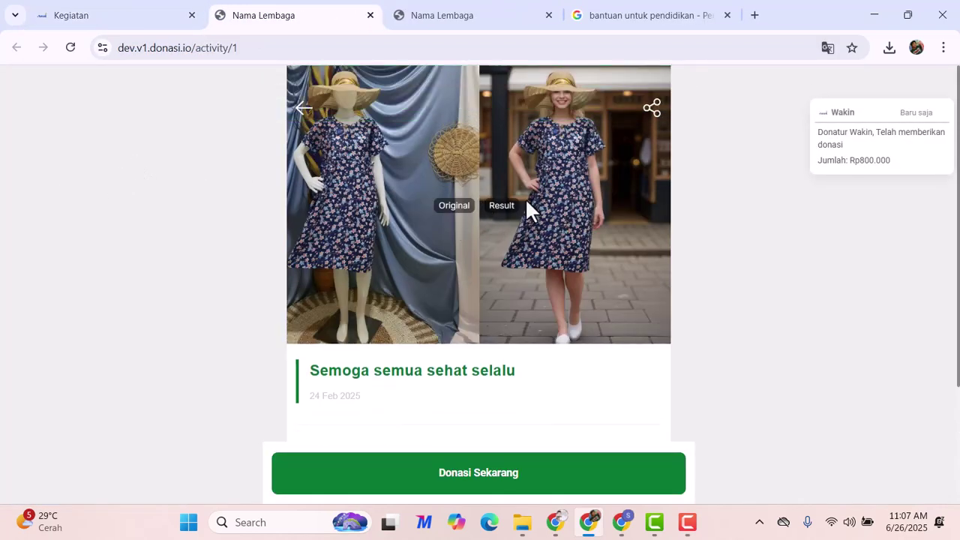
- Open the activity Semoga semua sehat selalu for editing, examine its title, photo and content fields, and return to the Kegiatan list without saving
{"action": "left_click", "coordinate": [135, 11]}
{"action": "left_click", "coordinate": [846, 414]}
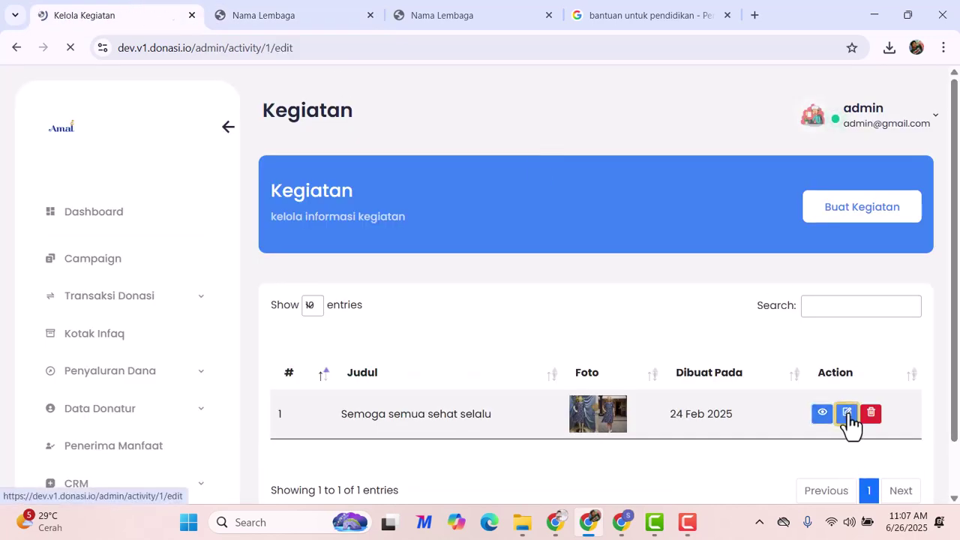
{"action": "scroll", "coordinate": [446, 327], "scroll_direction": "down", "scroll_amount": 3}
{"action": "scroll", "coordinate": [494, 362], "scroll_direction": "up", "scroll_amount": 3}
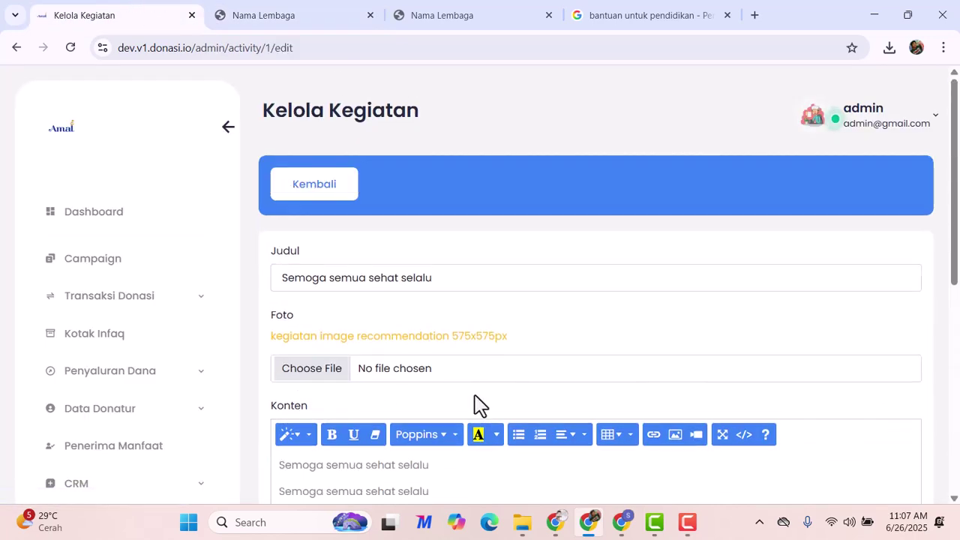
{"action": "left_click", "coordinate": [309, 194]}
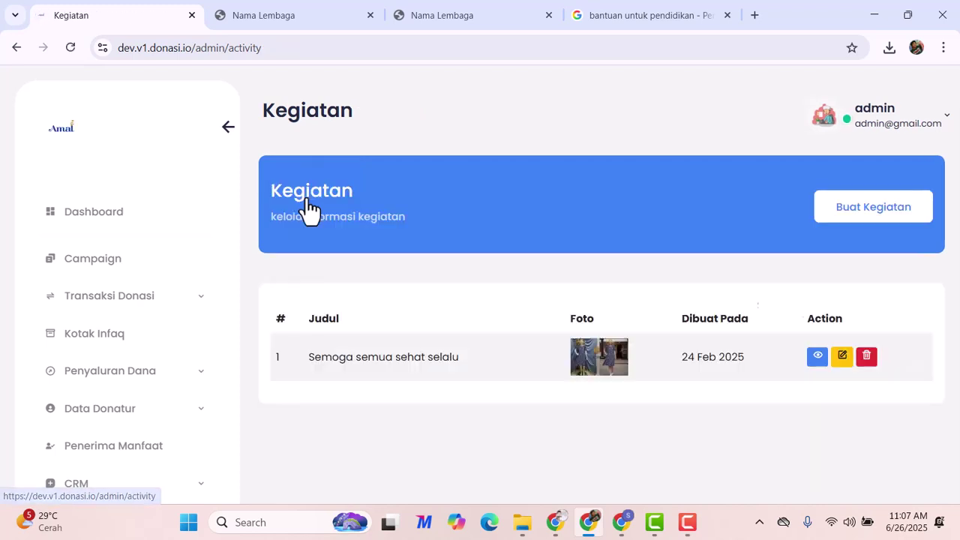
- Open the admin Konten page and look through its website content editors
{"action": "scroll", "coordinate": [113, 403], "scroll_direction": "down", "scroll_amount": 6}
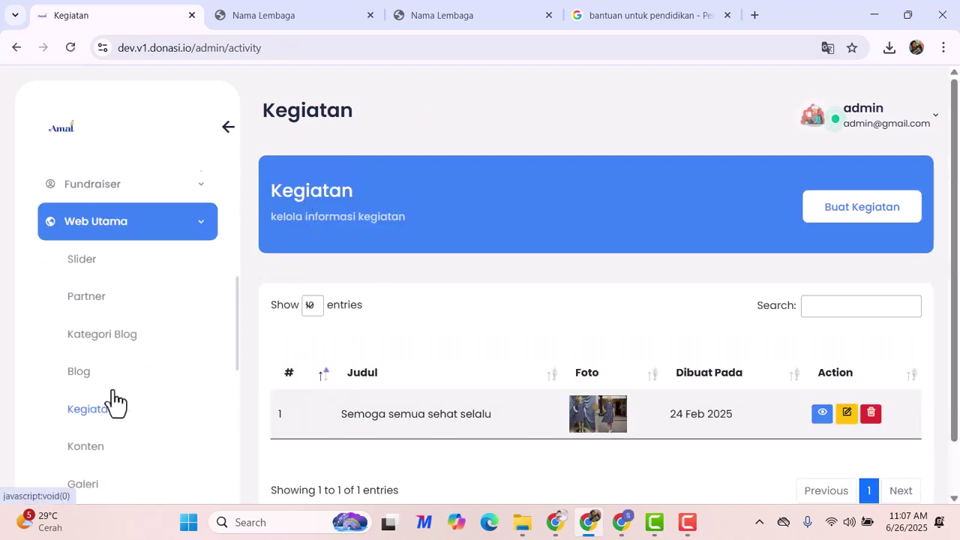
{"action": "left_click", "coordinate": [93, 375]}
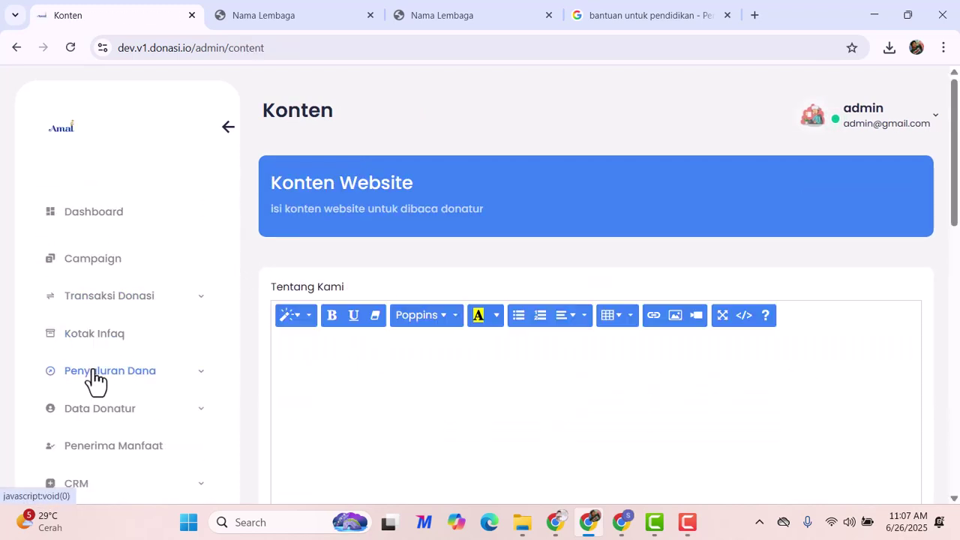
{"action": "scroll", "coordinate": [330, 233], "scroll_direction": "down", "scroll_amount": 5}
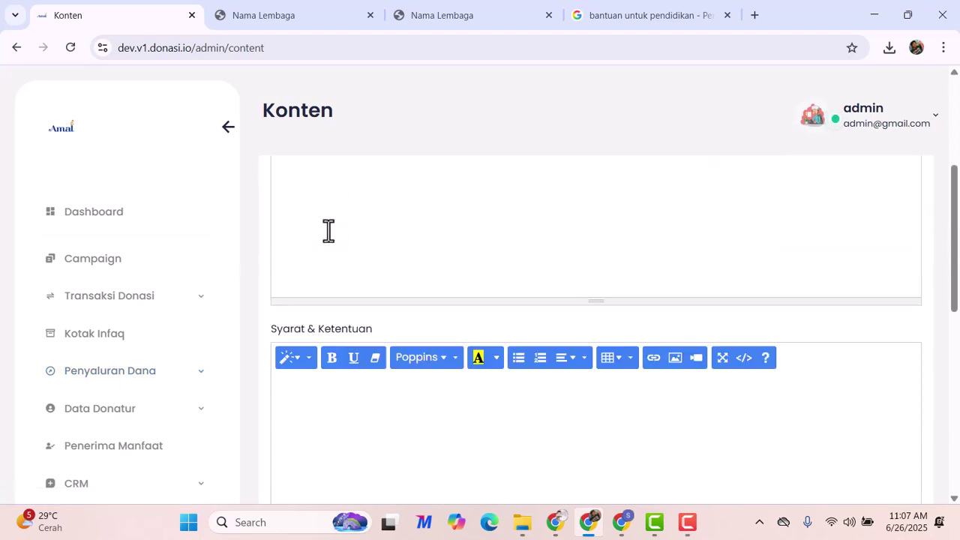
{"action": "scroll", "coordinate": [330, 239], "scroll_direction": "down", "scroll_amount": 3}
{"action": "scroll", "coordinate": [332, 245], "scroll_direction": "up", "scroll_amount": 10}
- Look over the public activity page again and take it back to the site's homepage
{"action": "left_click", "coordinate": [293, 9]}
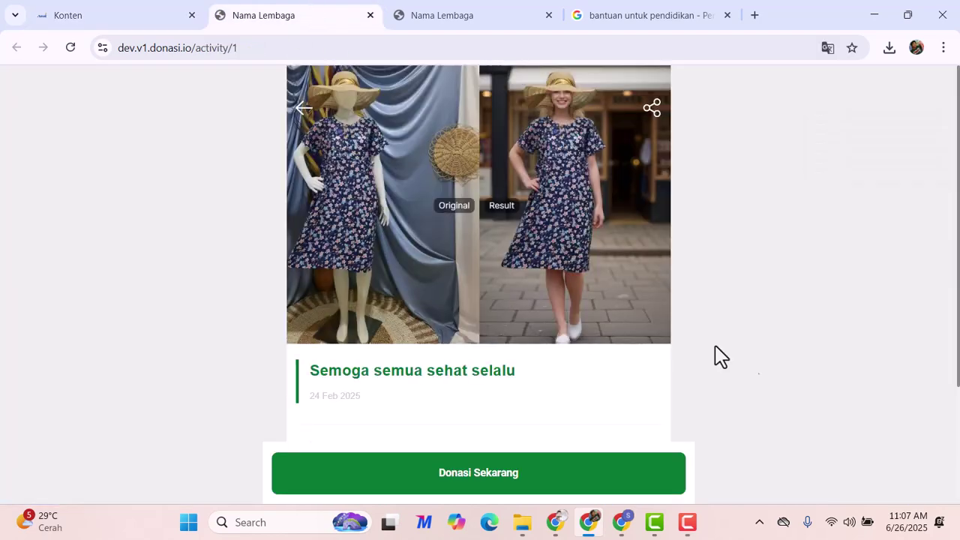
{"action": "scroll", "coordinate": [555, 262], "scroll_direction": "down", "scroll_amount": 2}
{"action": "scroll", "coordinate": [173, 71], "scroll_direction": "up", "scroll_amount": 1}
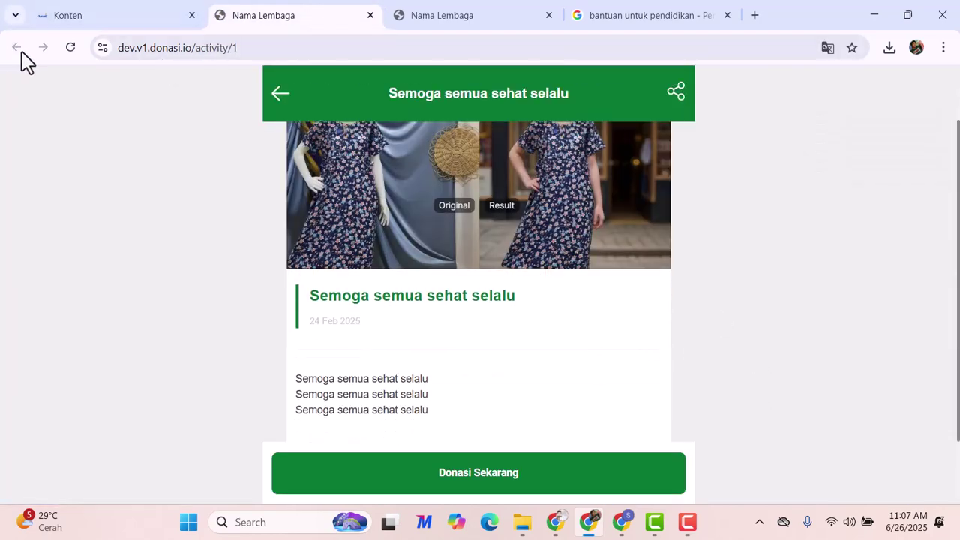
{"action": "left_click", "coordinate": [277, 104]}
{"action": "scroll", "coordinate": [713, 421], "scroll_direction": "down", "scroll_amount": 4}
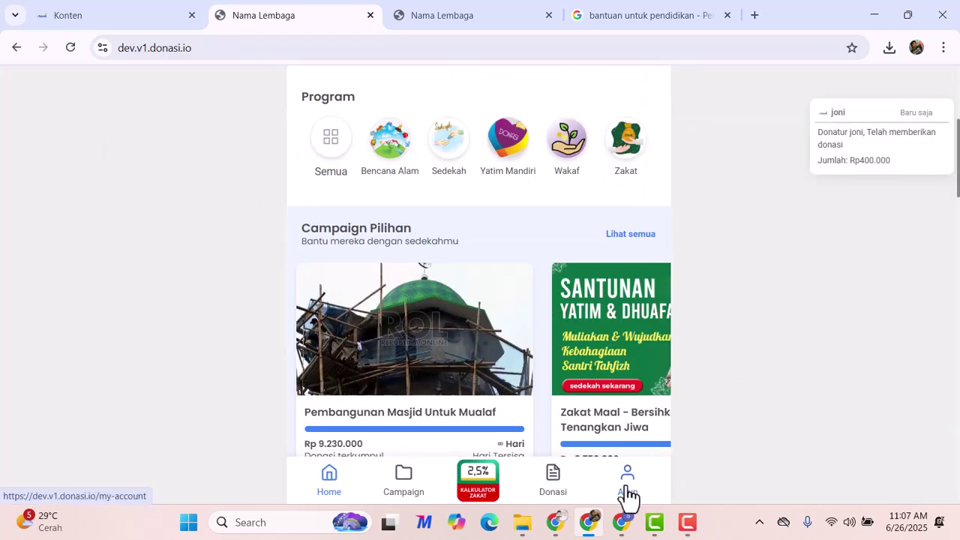
- In the other browser window, go back to the Program Donasi page, reset the page zoom and open the Akun page
{"action": "left_click", "coordinate": [622, 522]}
{"action": "scroll", "coordinate": [225, 225], "scroll_direction": "up", "scroll_amount": 5}
{"action": "left_click", "coordinate": [16, 49]}
{"action": "left_click", "coordinate": [15, 48]}
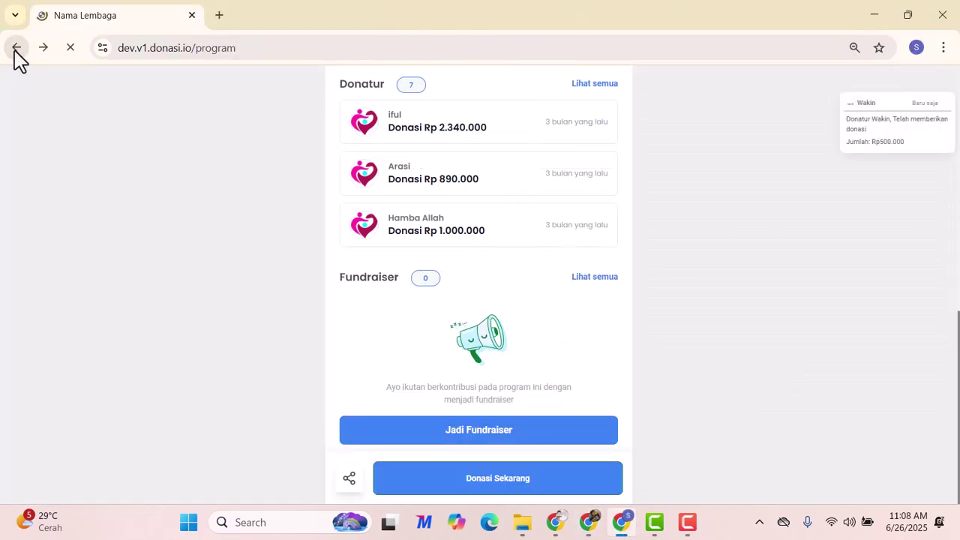
{"action": "left_click", "coordinate": [854, 48]}
{"action": "left_click", "coordinate": [855, 80]}
{"action": "left_click", "coordinate": [628, 487]}
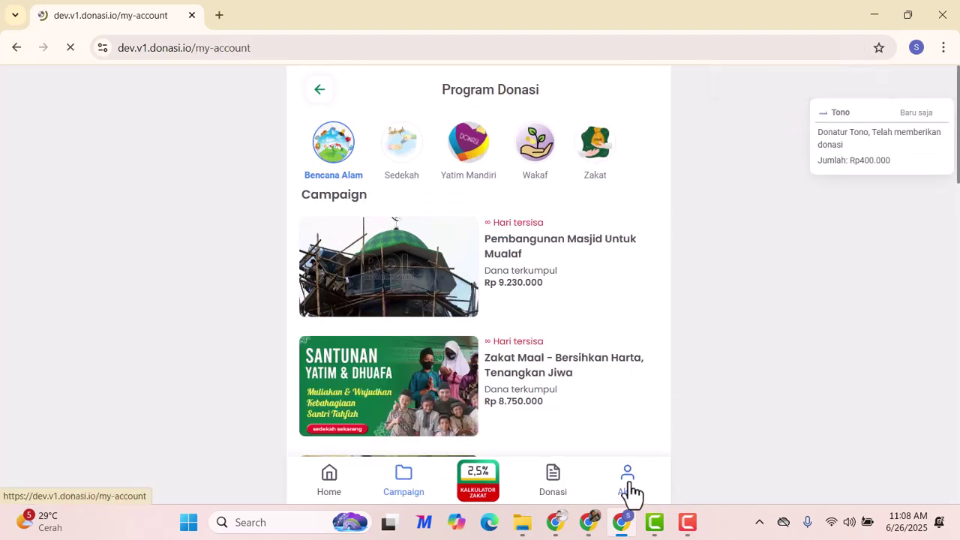
- Open the Tentang Nama Lembaga entry from the account menu and check its content
{"action": "scroll", "coordinate": [452, 273], "scroll_direction": "down", "scroll_amount": 1}
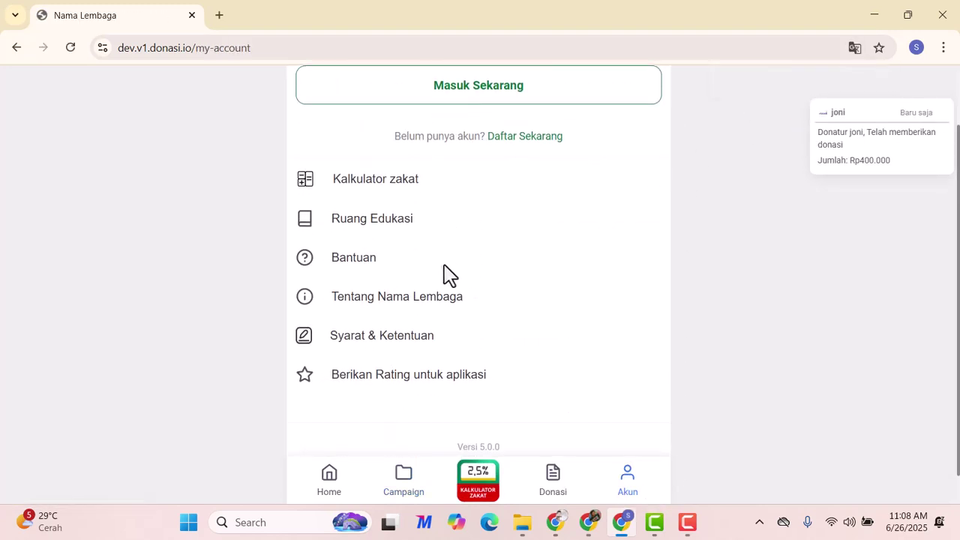
{"action": "left_click", "coordinate": [365, 300]}
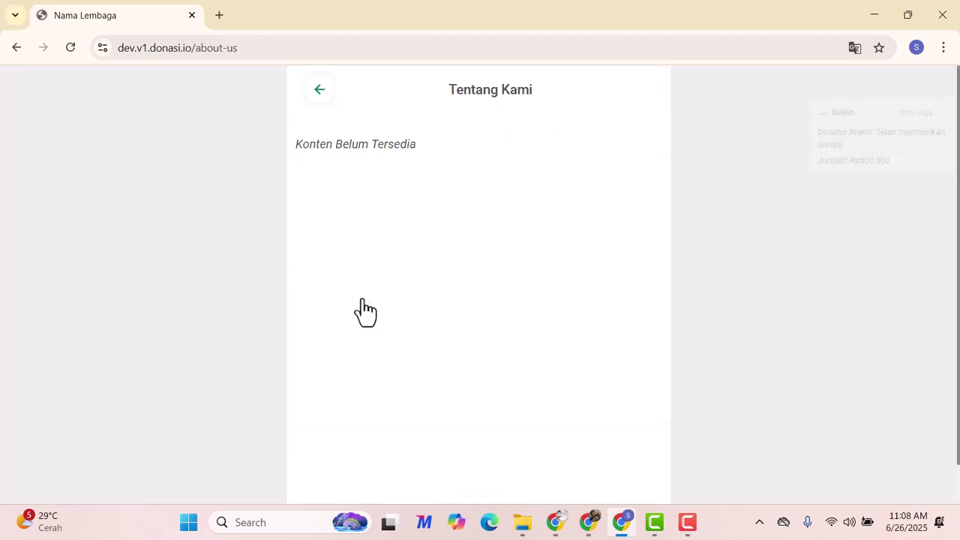
{"action": "scroll", "coordinate": [435, 173], "scroll_direction": "down", "scroll_amount": 1}
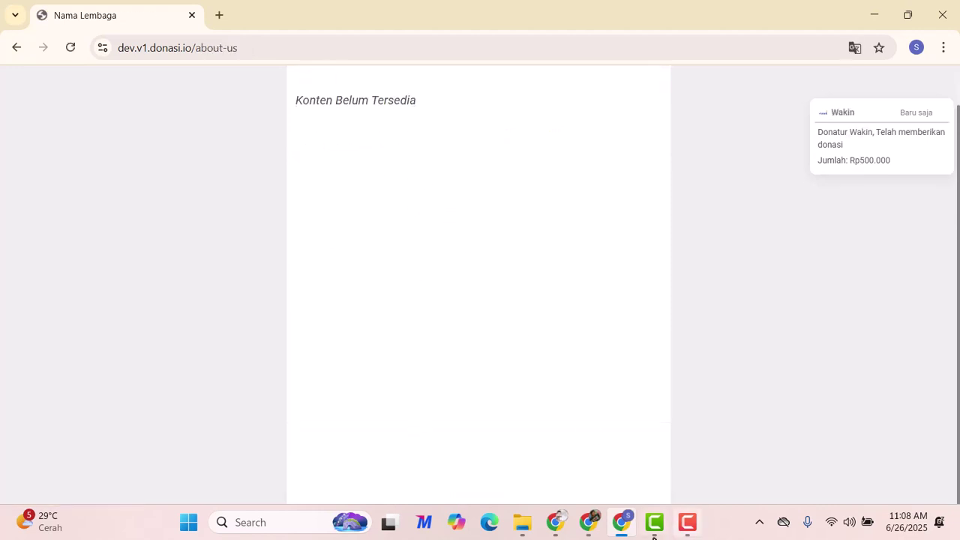
- Return to the admin Konten page and examine the Tentang Kami, Syarat & Ketentuan and Bantuan editors
{"action": "left_click", "coordinate": [591, 526]}
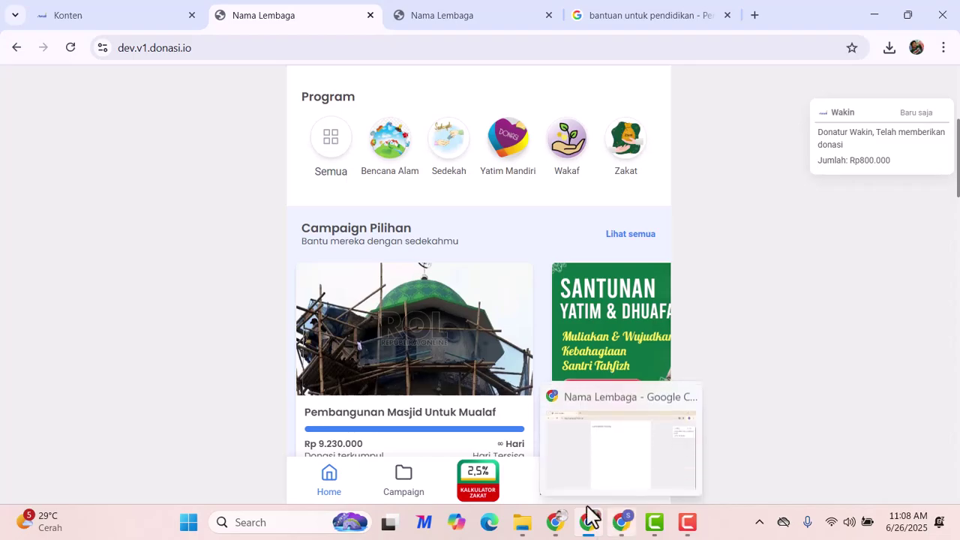
{"action": "left_click", "coordinate": [114, 12]}
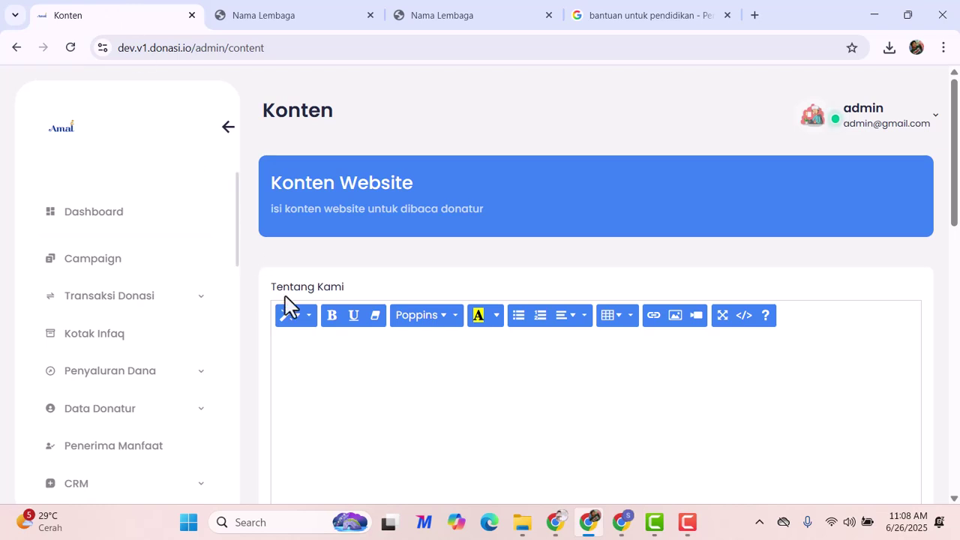
{"action": "scroll", "coordinate": [363, 383], "scroll_direction": "down", "scroll_amount": 6}
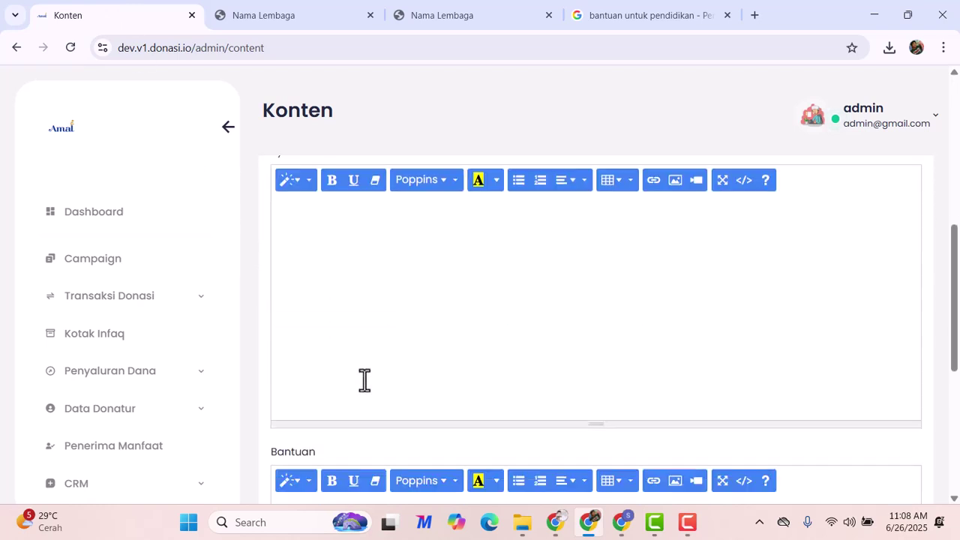
{"action": "scroll", "coordinate": [360, 352], "scroll_direction": "up", "scroll_amount": 2}
{"action": "scroll", "coordinate": [359, 351], "scroll_direction": "down", "scroll_amount": 7}
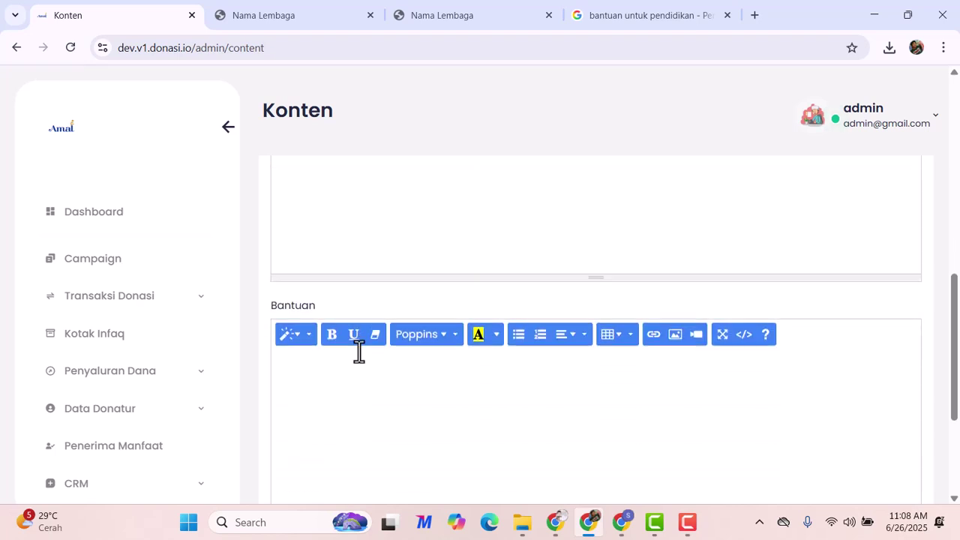
{"action": "scroll", "coordinate": [360, 352], "scroll_direction": "up", "scroll_amount": 1}
{"action": "scroll", "coordinate": [360, 352], "scroll_direction": "up", "scroll_amount": 2}
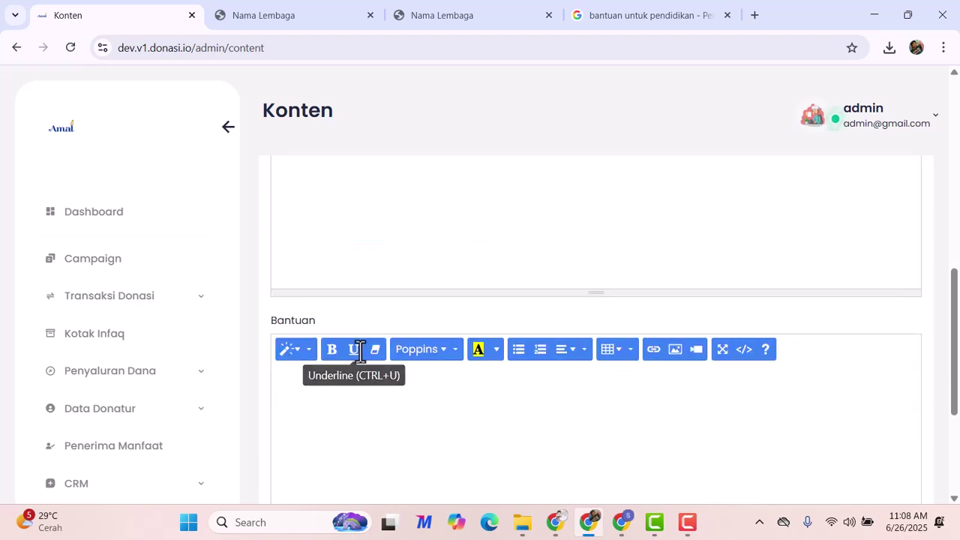
- Enter "Contoh Tentang Kami" as the Tentang Kami content and copy its word "Contoh" for reuse
{"action": "left_click", "coordinate": [345, 426]}
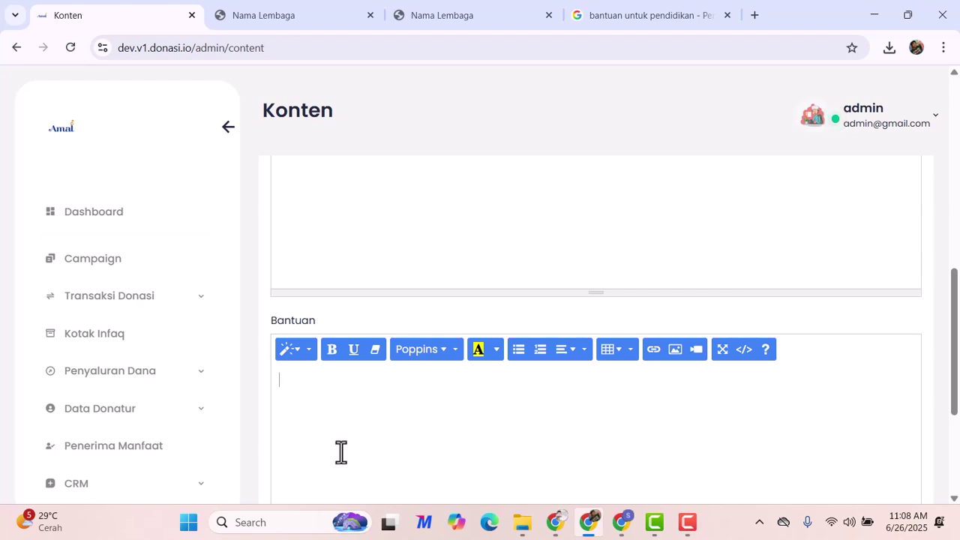
{"action": "scroll", "coordinate": [341, 451], "scroll_direction": "up", "scroll_amount": 3}
{"action": "scroll", "coordinate": [352, 428], "scroll_direction": "up", "scroll_amount": 3}
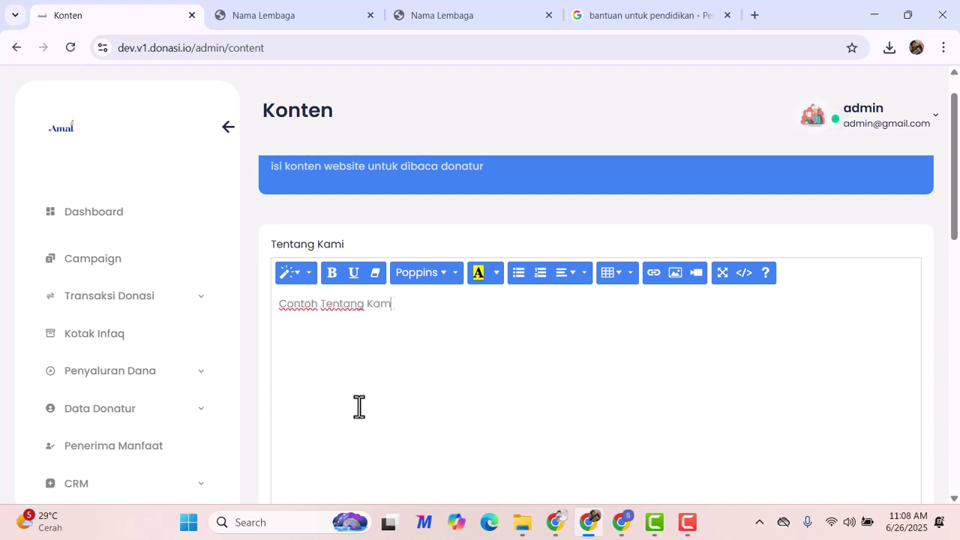
{"action": "left_click_drag", "start_coordinate": [322, 306], "coordinate": [251, 315]}
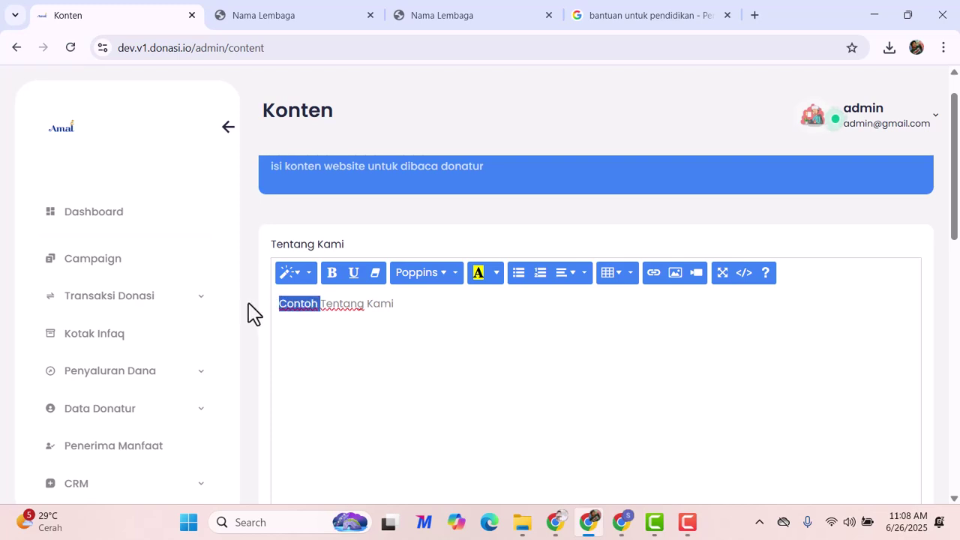
- Fill Syarat & Ketentuan with "Contoh Syarat" and Bantuan with "Contoh Bantuan", and save the website content
{"action": "scroll", "coordinate": [408, 343], "scroll_direction": "down", "scroll_amount": 4}
{"action": "left_click", "coordinate": [390, 390]}
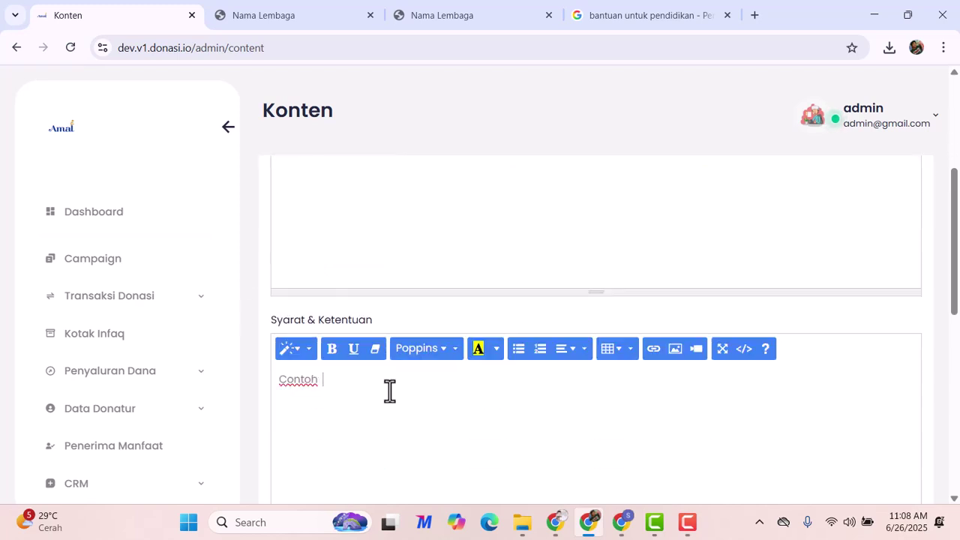
{"action": "scroll", "coordinate": [390, 391], "scroll_direction": "down", "scroll_amount": 5}
{"action": "left_click", "coordinate": [399, 410]}
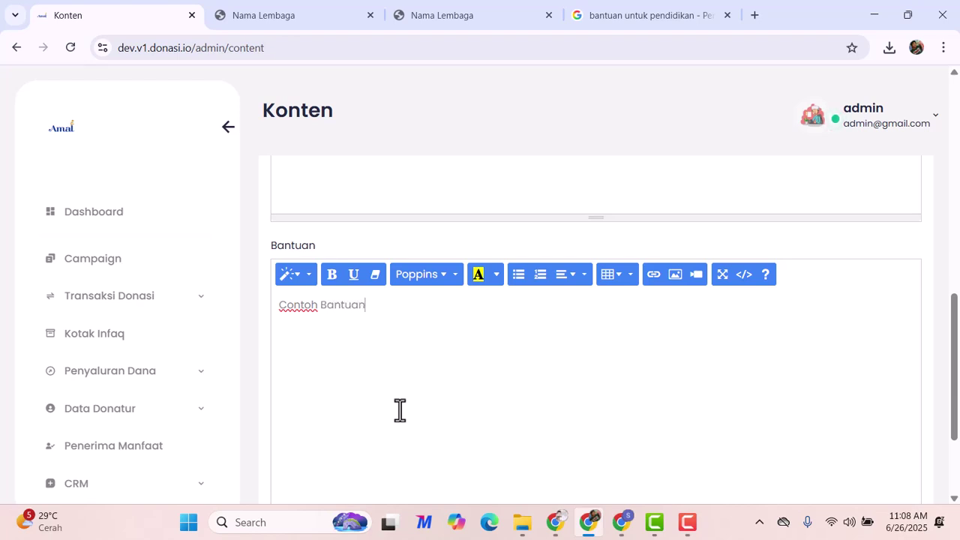
{"action": "scroll", "coordinate": [396, 434], "scroll_direction": "down", "scroll_amount": 5}
{"action": "left_click", "coordinate": [911, 453]}
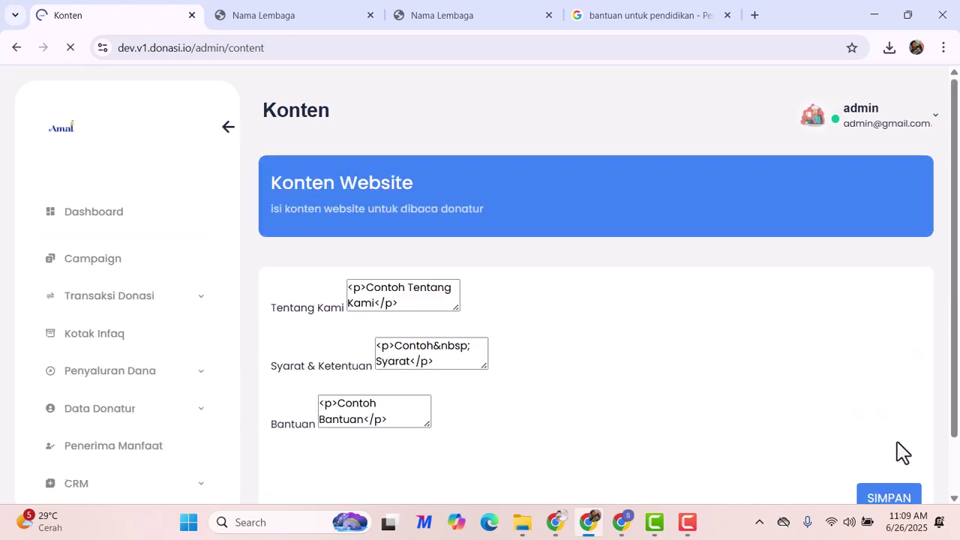
- Reload the public Tentang Kami page in the other browser window, check its text and return to the account menu
{"action": "left_click", "coordinate": [624, 529]}
{"action": "left_click", "coordinate": [72, 52]}
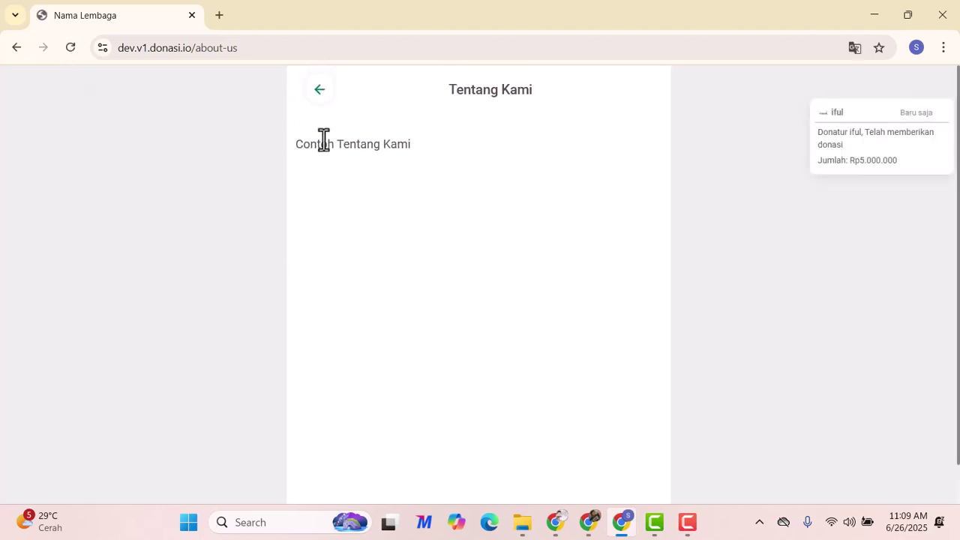
{"action": "left_click", "coordinate": [318, 103]}
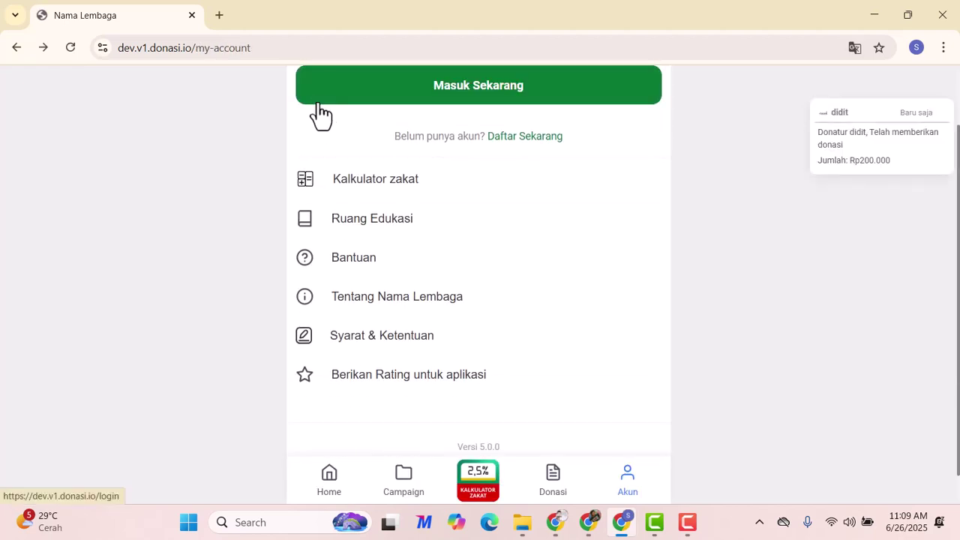
- Check the public Syarat & Ketentuan and Bantuan pages from the account menu, then go to the homepage
{"action": "left_click", "coordinate": [383, 341]}
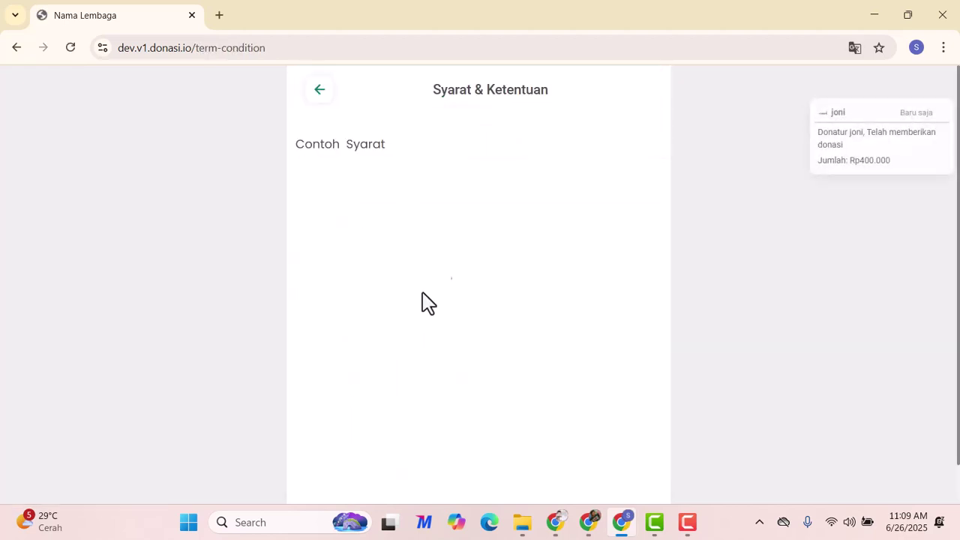
{"action": "left_click", "coordinate": [318, 95]}
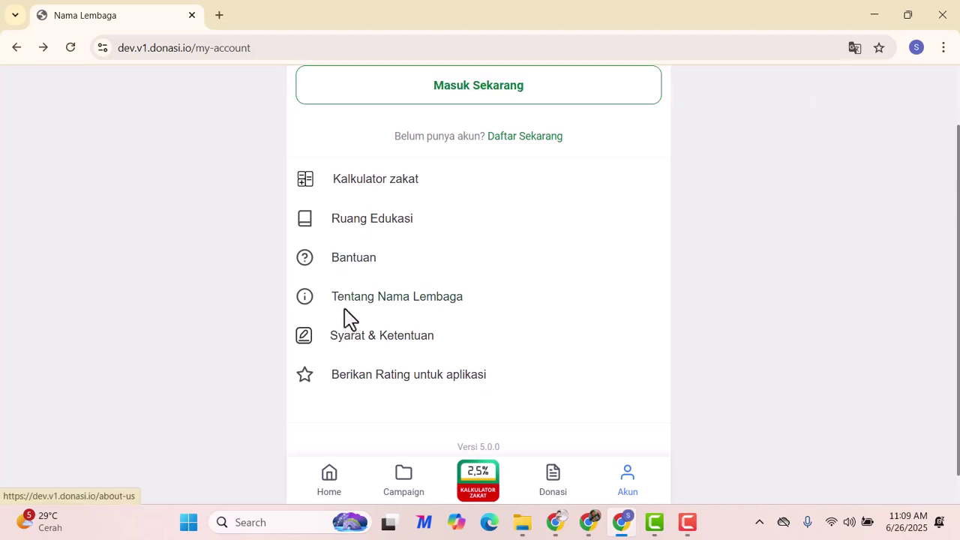
{"action": "left_click", "coordinate": [354, 265]}
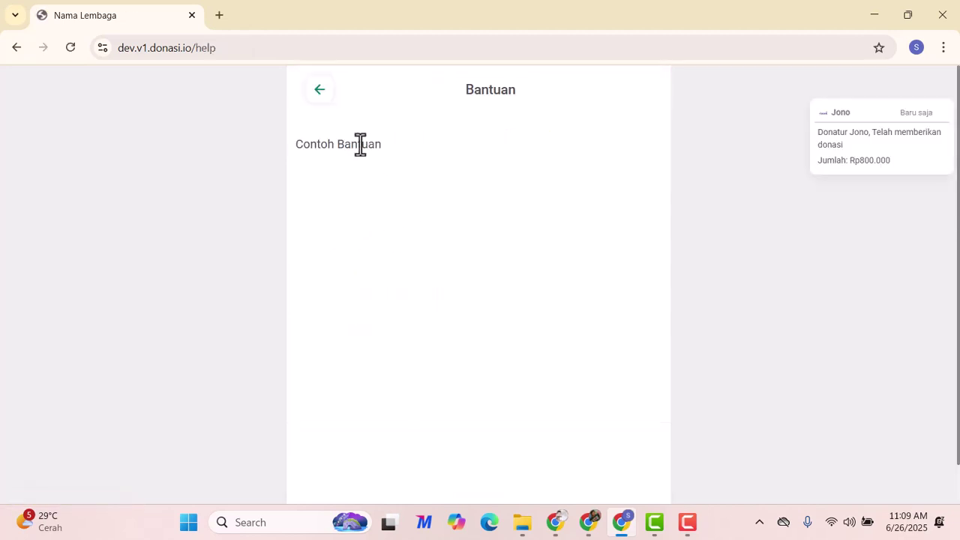
{"action": "left_click", "coordinate": [319, 91]}
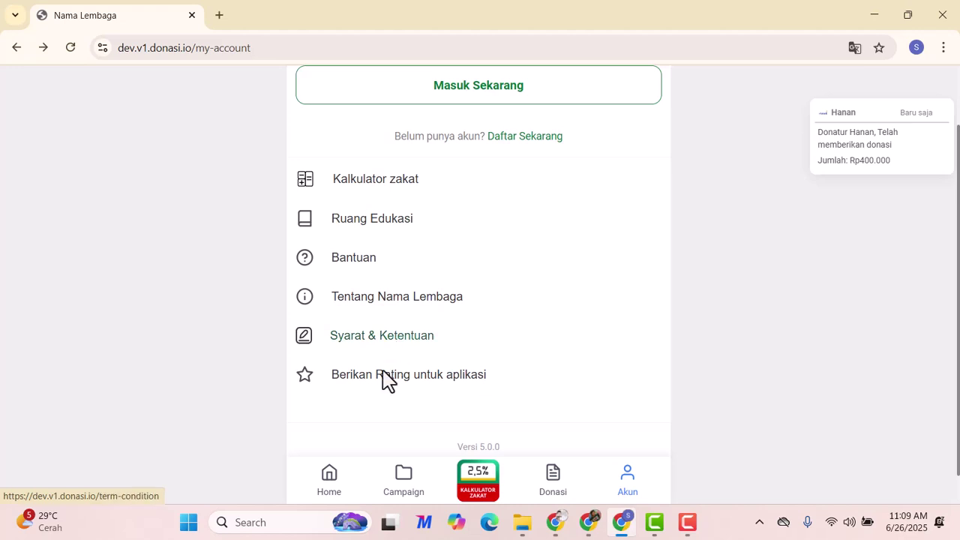
{"action": "left_click", "coordinate": [330, 489]}
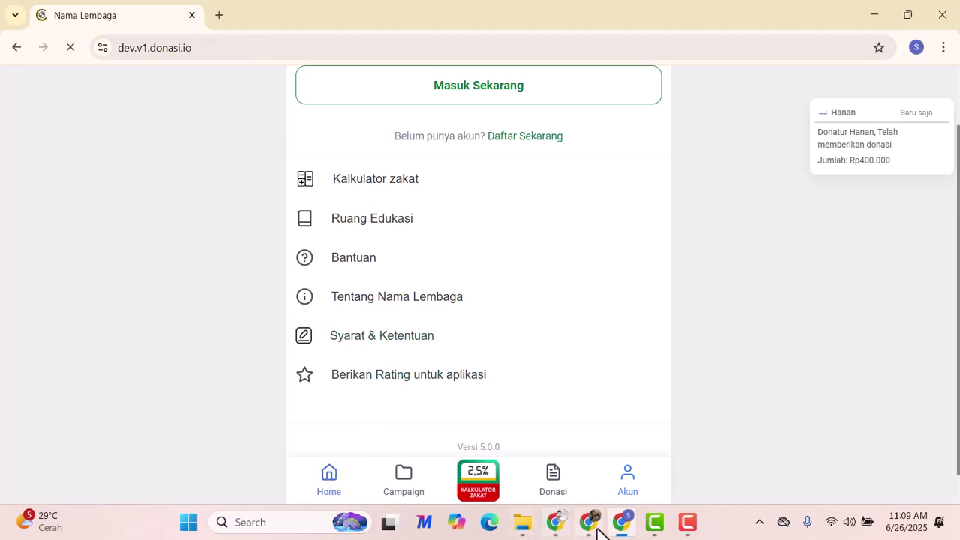
- Switch to the admin browser window, go to Web Utama's Galeri section and start a new photo upload
{"action": "left_click", "coordinate": [590, 525]}
{"action": "scroll", "coordinate": [45, 322], "scroll_direction": "down", "scroll_amount": 7}
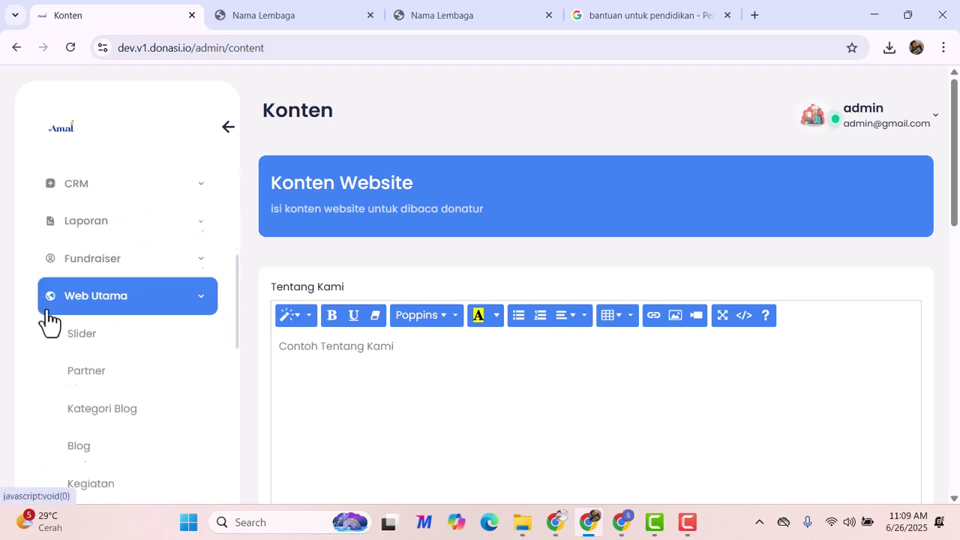
{"action": "left_click", "coordinate": [75, 336]}
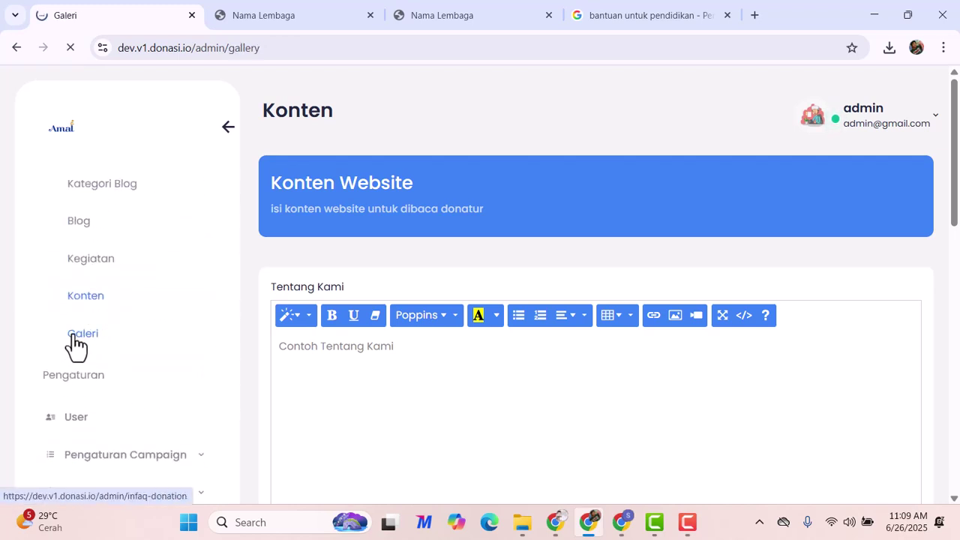
{"action": "left_click", "coordinate": [869, 217]}
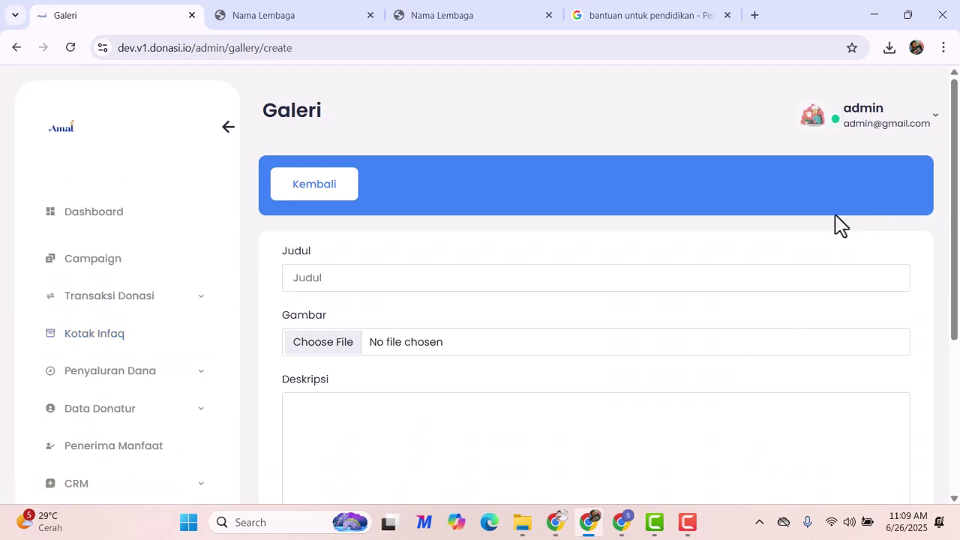
- Title the gallery photo "Pendidikan" and attach the image 16-des-21-bantuan-pendidikan.jpg from the Belajar folder
{"action": "left_click", "coordinate": [332, 282]}
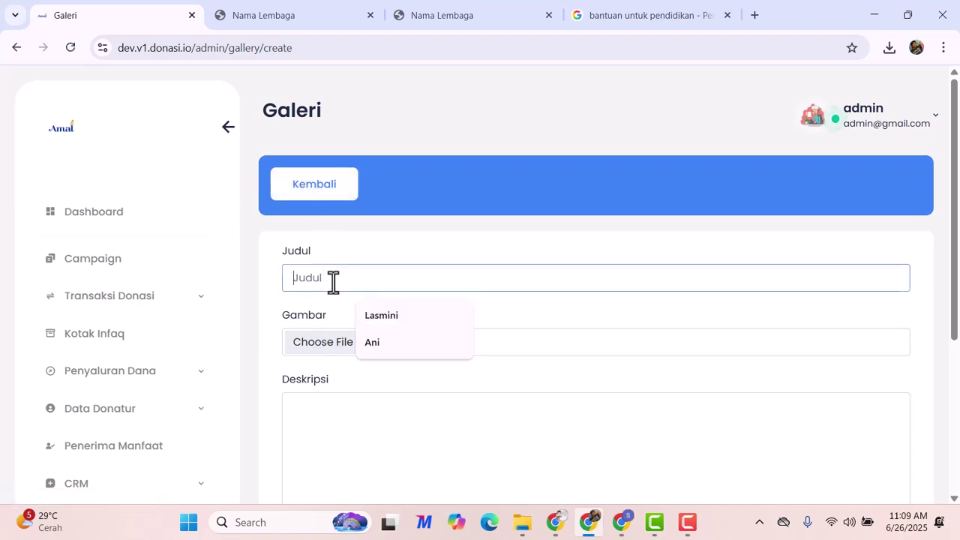
{"action": "type", "text": "Pendidika"}
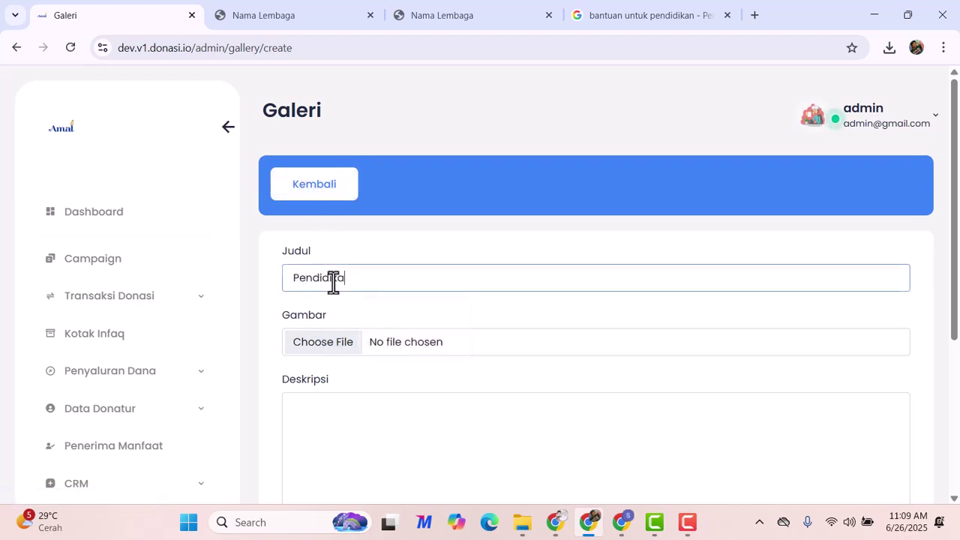
{"action": "left_click", "coordinate": [325, 351]}
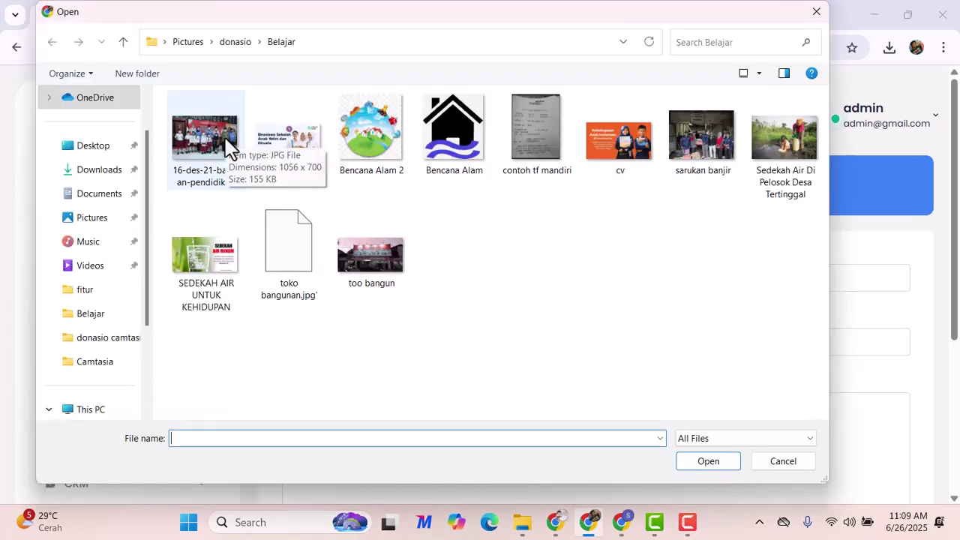
{"action": "double_click", "coordinate": [230, 149]}
- Enter the description "Pendidikan untuk generasi bangsa", keep the status as Publish and save the gallery photo
{"action": "scroll", "coordinate": [392, 390], "scroll_direction": "down", "scroll_amount": 3}
{"action": "left_click", "coordinate": [396, 358]}
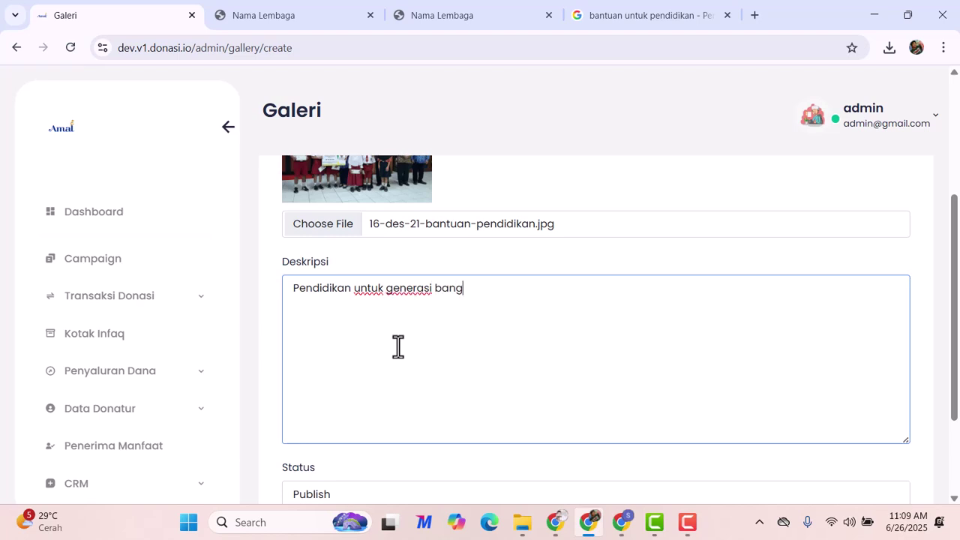
{"action": "scroll", "coordinate": [397, 353], "scroll_direction": "down", "scroll_amount": 2}
{"action": "left_click", "coordinate": [417, 365]}
{"action": "left_click", "coordinate": [420, 369]}
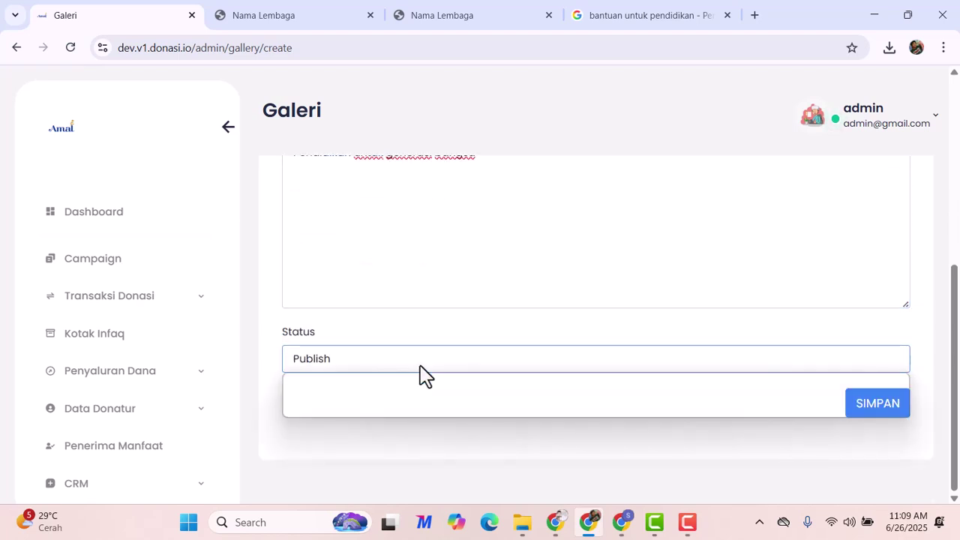
{"action": "left_click", "coordinate": [891, 412]}
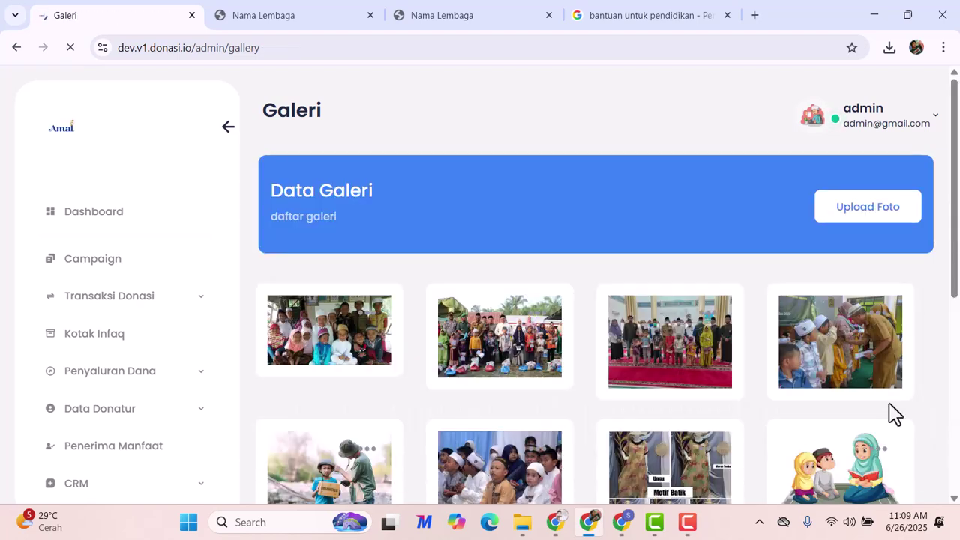
- Look through the admin gallery list, then find the Galeri section on the public homepage and reload the page
{"action": "scroll", "coordinate": [465, 360], "scroll_direction": "down", "scroll_amount": 5}
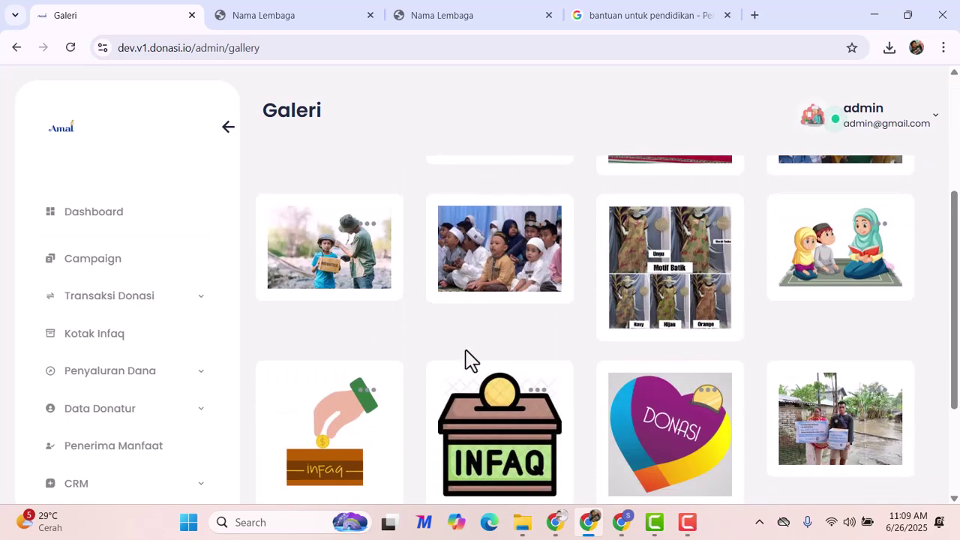
{"action": "scroll", "coordinate": [470, 358], "scroll_direction": "down", "scroll_amount": 1}
{"action": "left_click", "coordinate": [275, 12]}
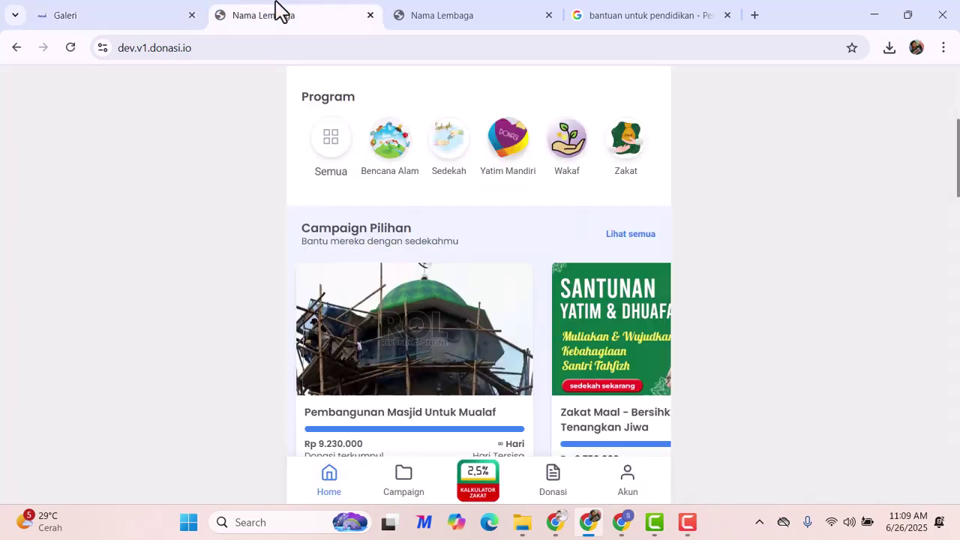
{"action": "scroll", "coordinate": [368, 195], "scroll_direction": "down", "scroll_amount": 10}
{"action": "scroll", "coordinate": [381, 221], "scroll_direction": "down", "scroll_amount": 5}
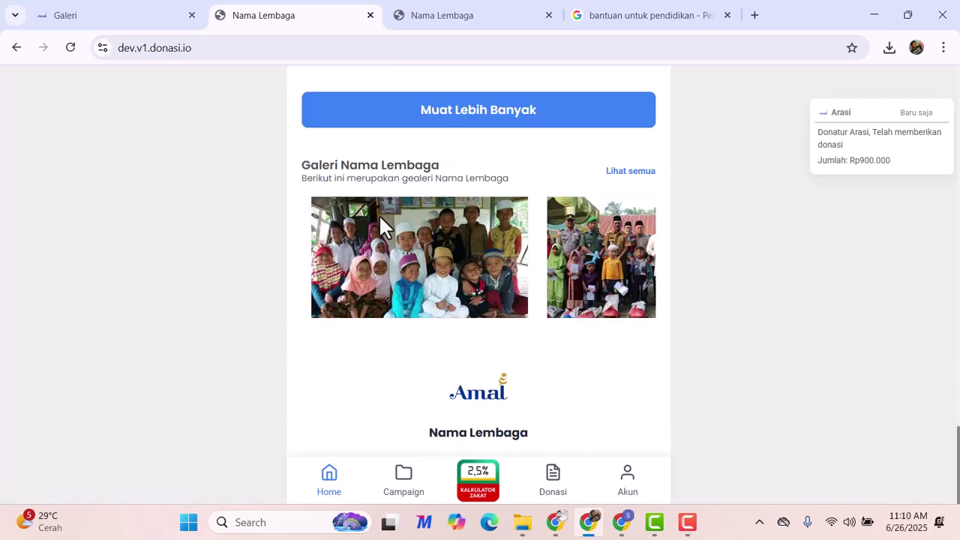
{"action": "left_click", "coordinate": [71, 47]}
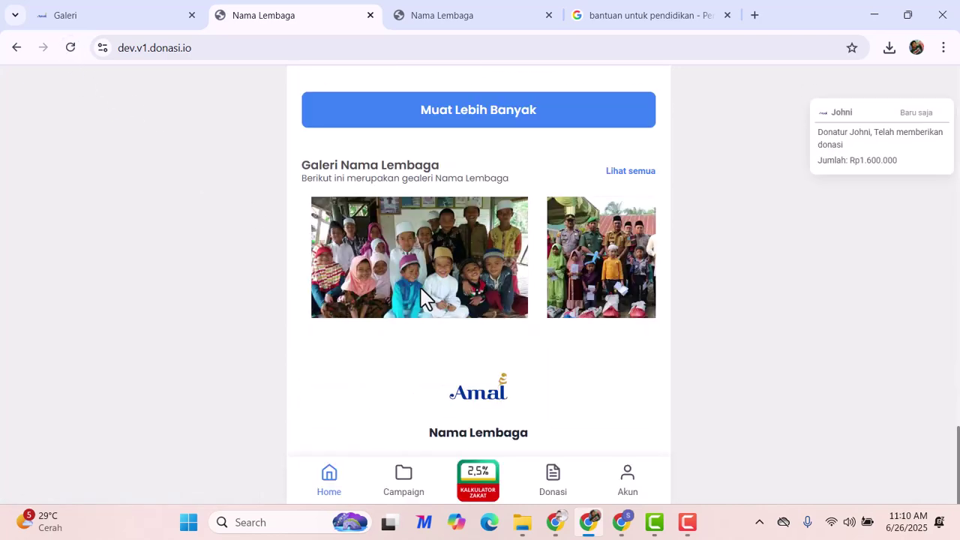
- View the full public gallery, check it for the uploaded education photo and return to the homepage
{"action": "left_click", "coordinate": [634, 174]}
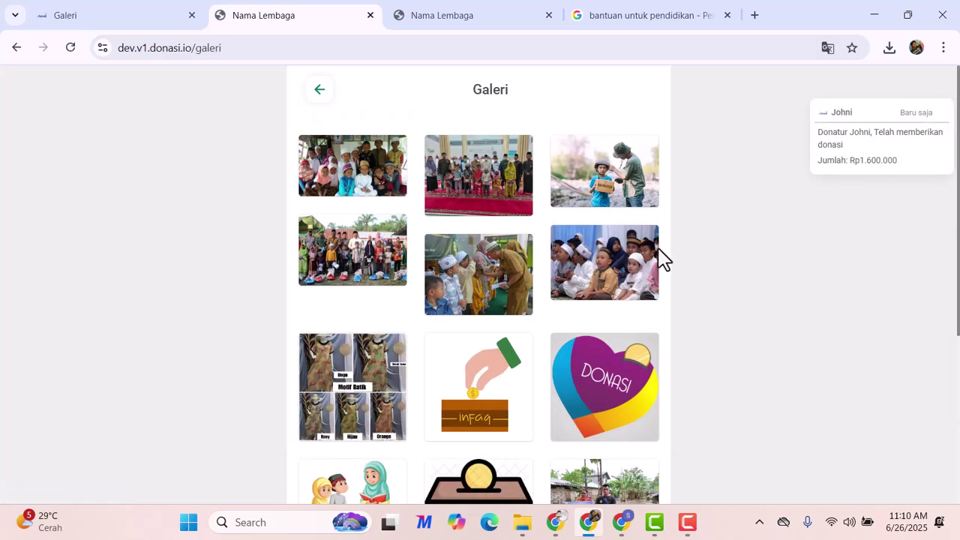
{"action": "scroll", "coordinate": [523, 240], "scroll_direction": "down", "scroll_amount": 4}
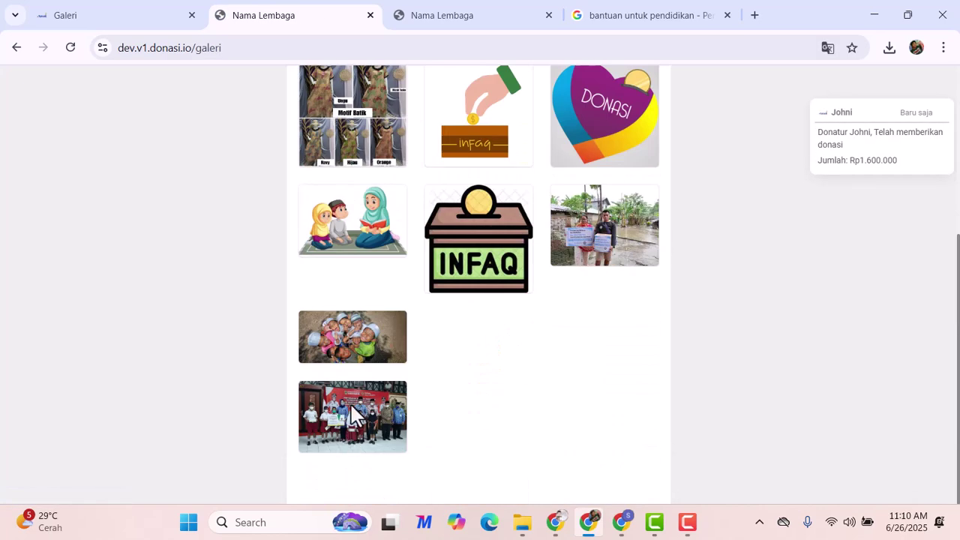
{"action": "scroll", "coordinate": [352, 413], "scroll_direction": "up", "scroll_amount": 4}
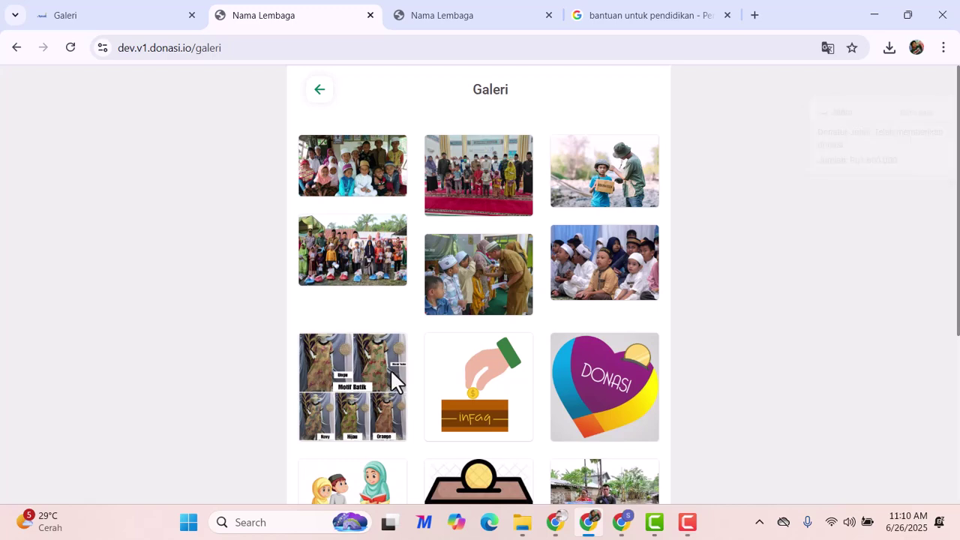
{"action": "left_click", "coordinate": [320, 92]}
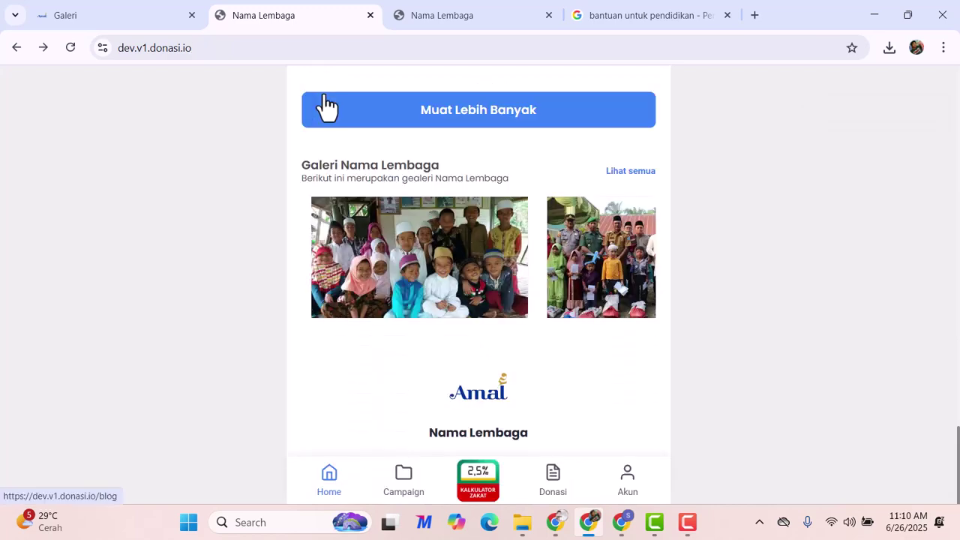
- Review the public homepage's sections from the slider and programs through campaigns, partners and Ruang Edukasi to the gallery
{"action": "scroll", "coordinate": [508, 337], "scroll_direction": "up", "scroll_amount": 2}
{"action": "scroll", "coordinate": [520, 342], "scroll_direction": "up", "scroll_amount": 8}
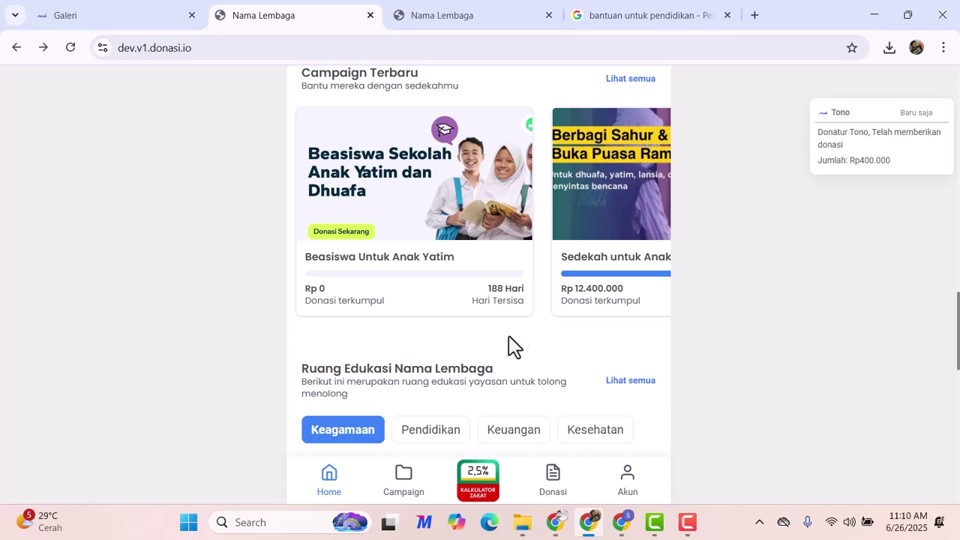
{"action": "scroll", "coordinate": [514, 337], "scroll_direction": "up", "scroll_amount": 10}
{"action": "scroll", "coordinate": [507, 353], "scroll_direction": "up", "scroll_amount": 2}
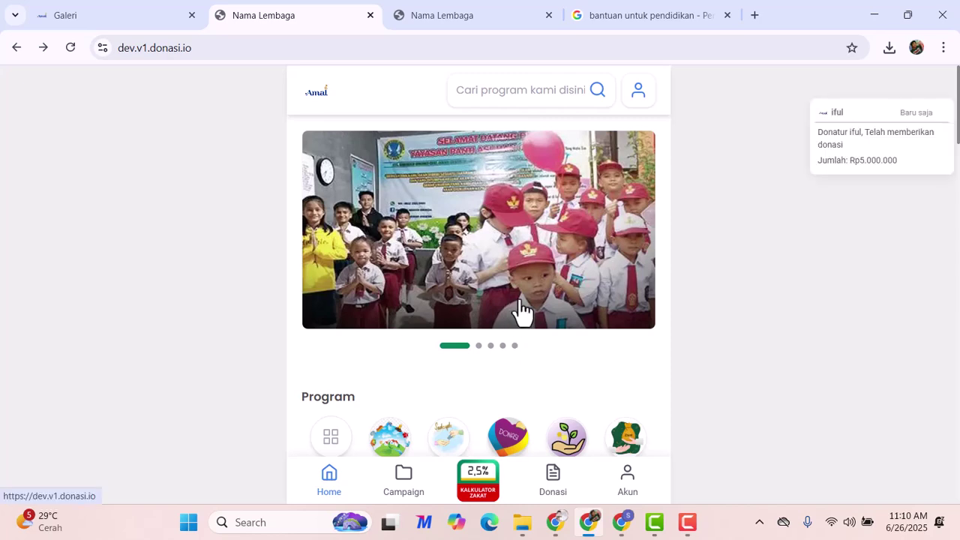
{"action": "scroll", "coordinate": [522, 292], "scroll_direction": "down", "scroll_amount": 3}
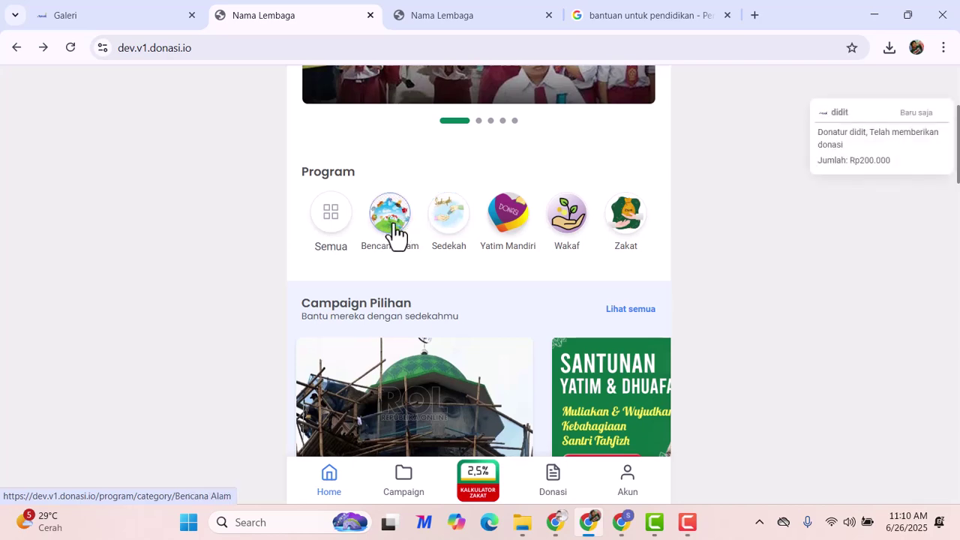
{"action": "scroll", "coordinate": [447, 248], "scroll_direction": "down", "scroll_amount": 4}
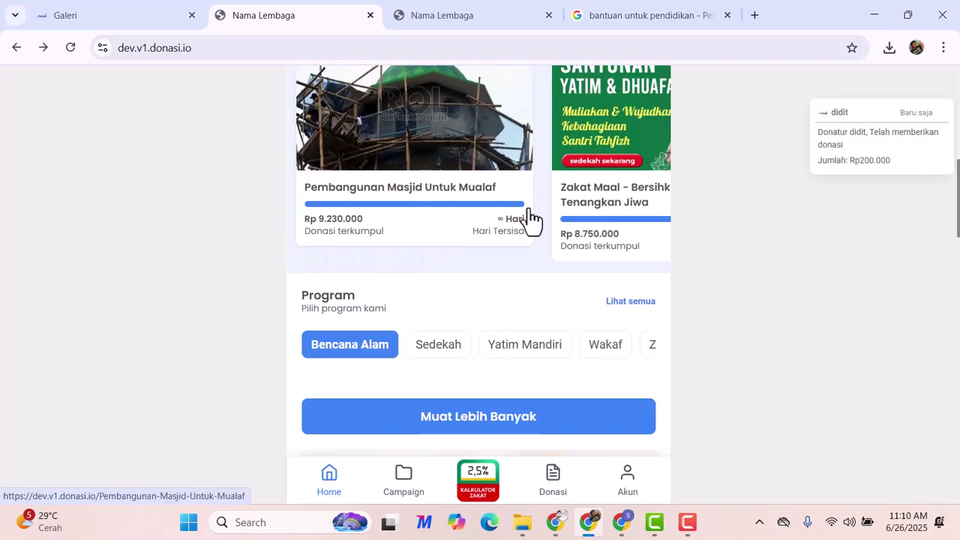
{"action": "scroll", "coordinate": [450, 270], "scroll_direction": "down", "scroll_amount": 2}
{"action": "scroll", "coordinate": [504, 260], "scroll_direction": "down", "scroll_amount": 4}
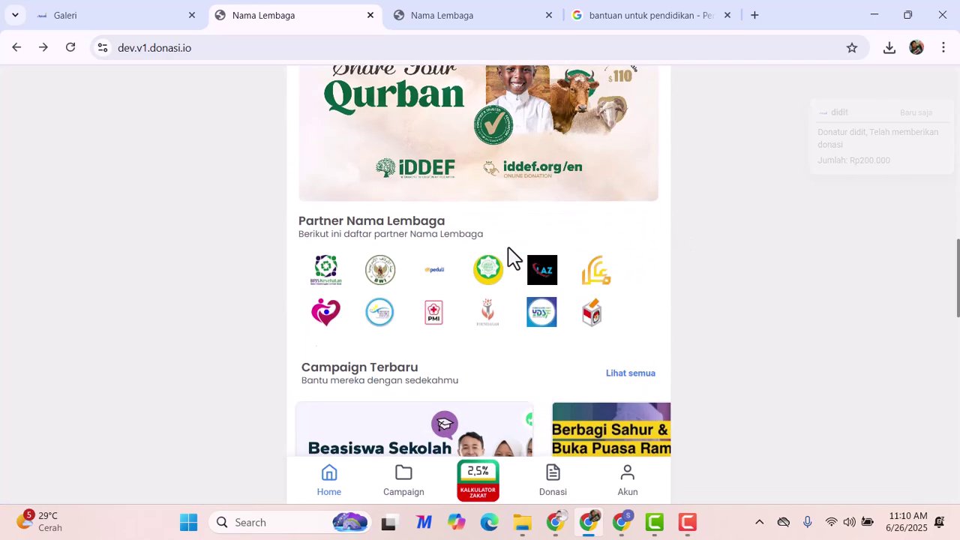
{"action": "scroll", "coordinate": [498, 260], "scroll_direction": "down", "scroll_amount": 10}
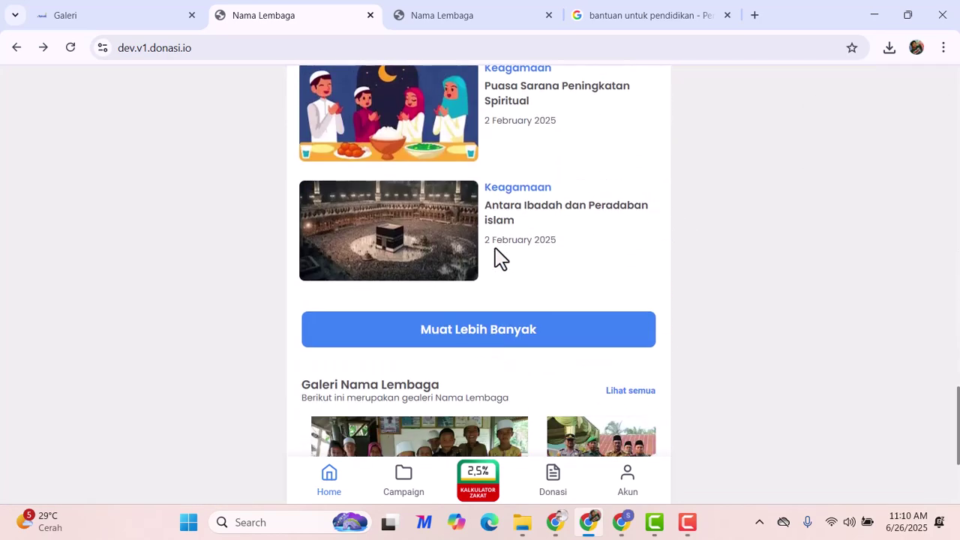